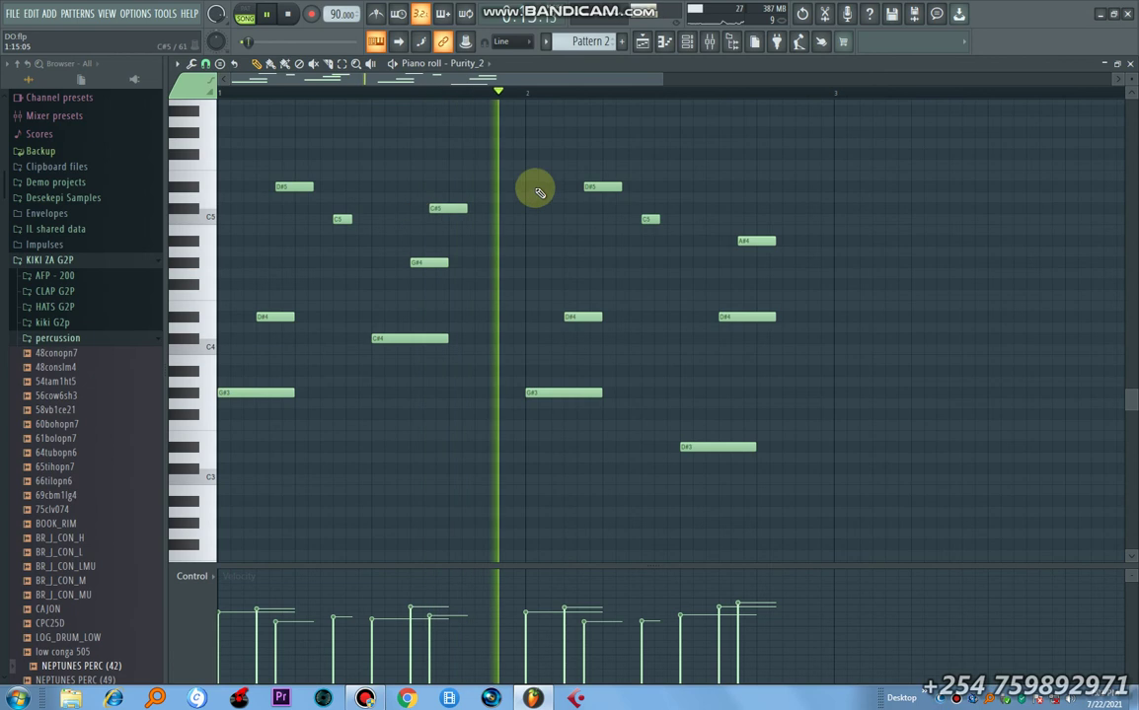
# - Open Pattern 3's notes from Track 3 in the piano roll and show which channel plays them in the channel rack
pyautogui.click(644, 44)
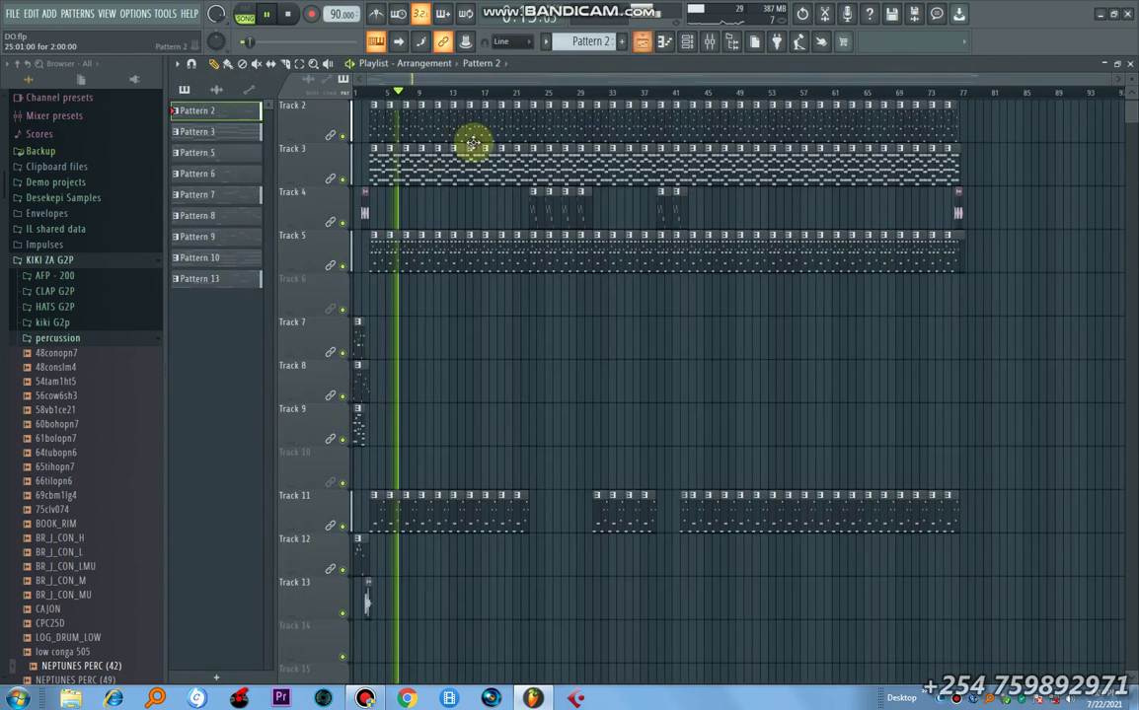
pyautogui.doubleClick(439, 162)
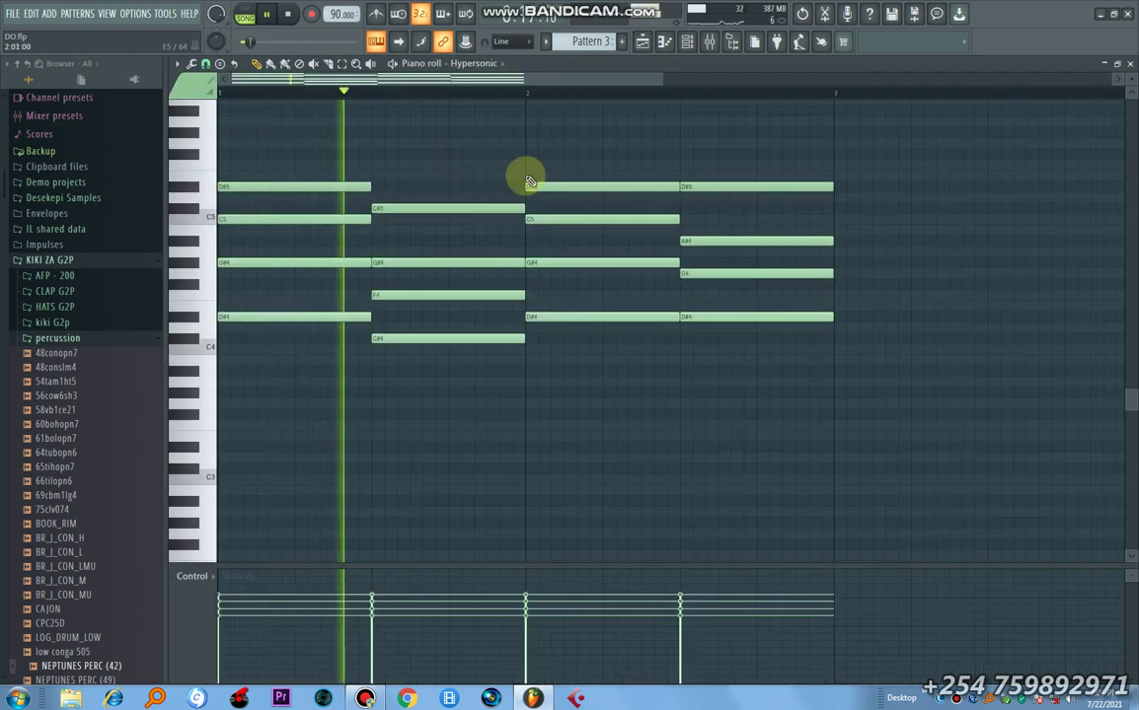
pyautogui.click(688, 44)
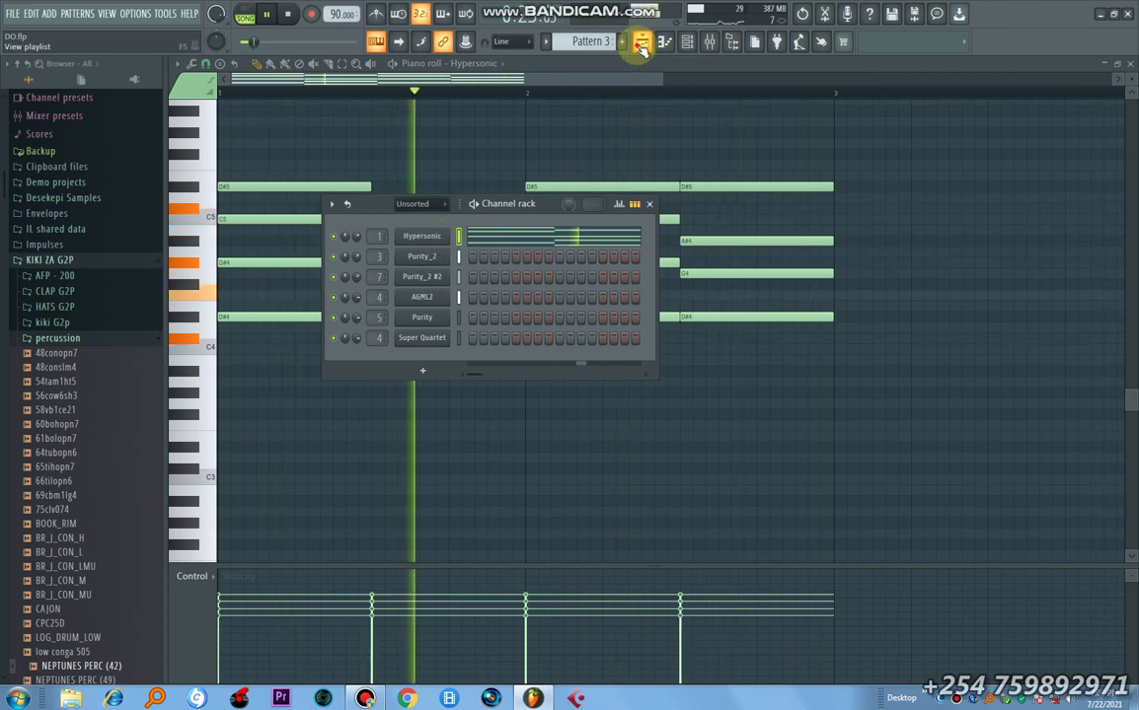
# - Open Pattern 7's notes from Track 5 and examine its AGML2 channel in the channel rack and piano roll
pyautogui.click(642, 43)
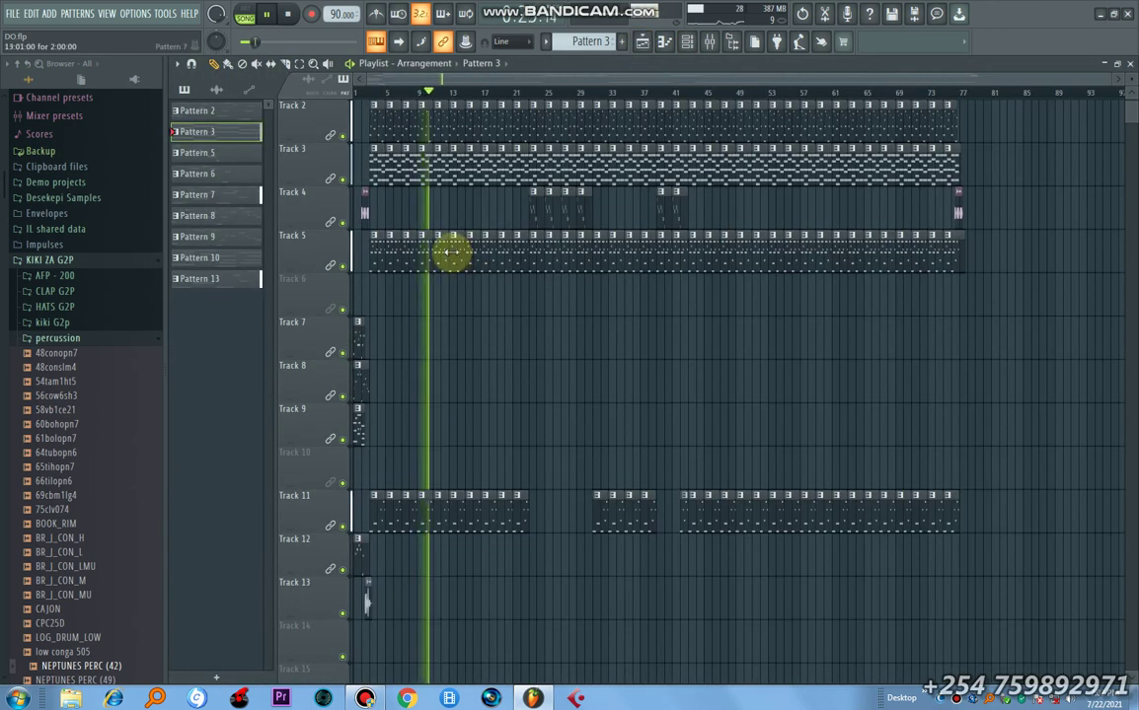
pyautogui.click(454, 258)
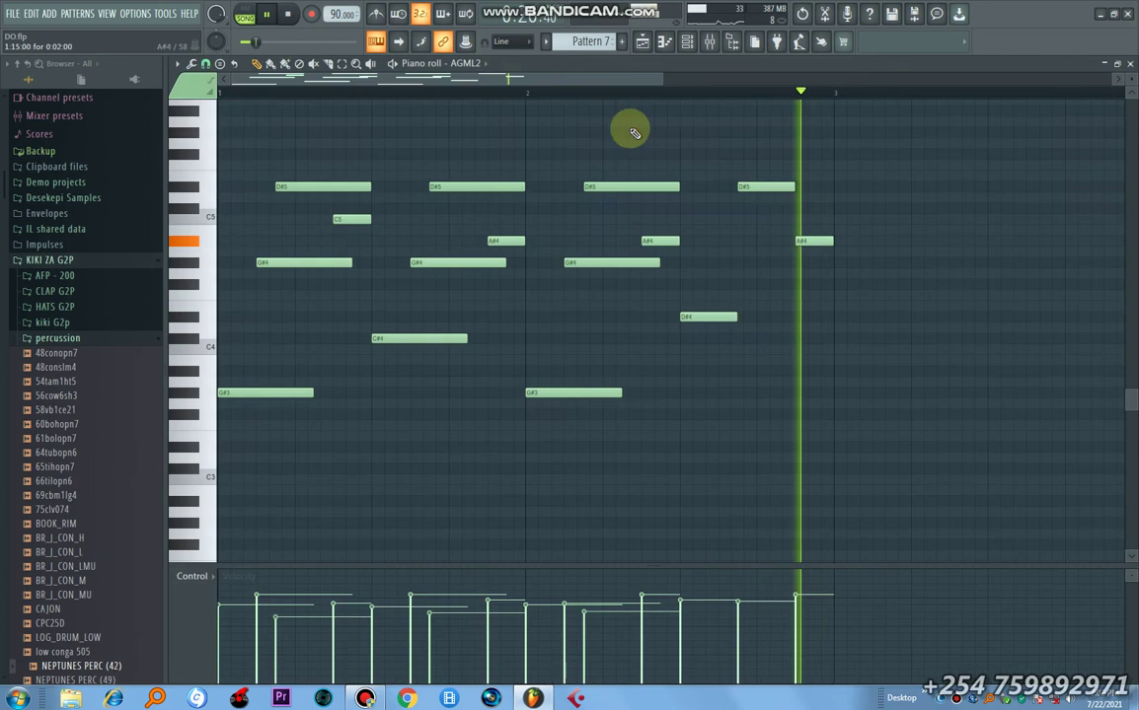
pyautogui.click(659, 44)
pyautogui.click(688, 43)
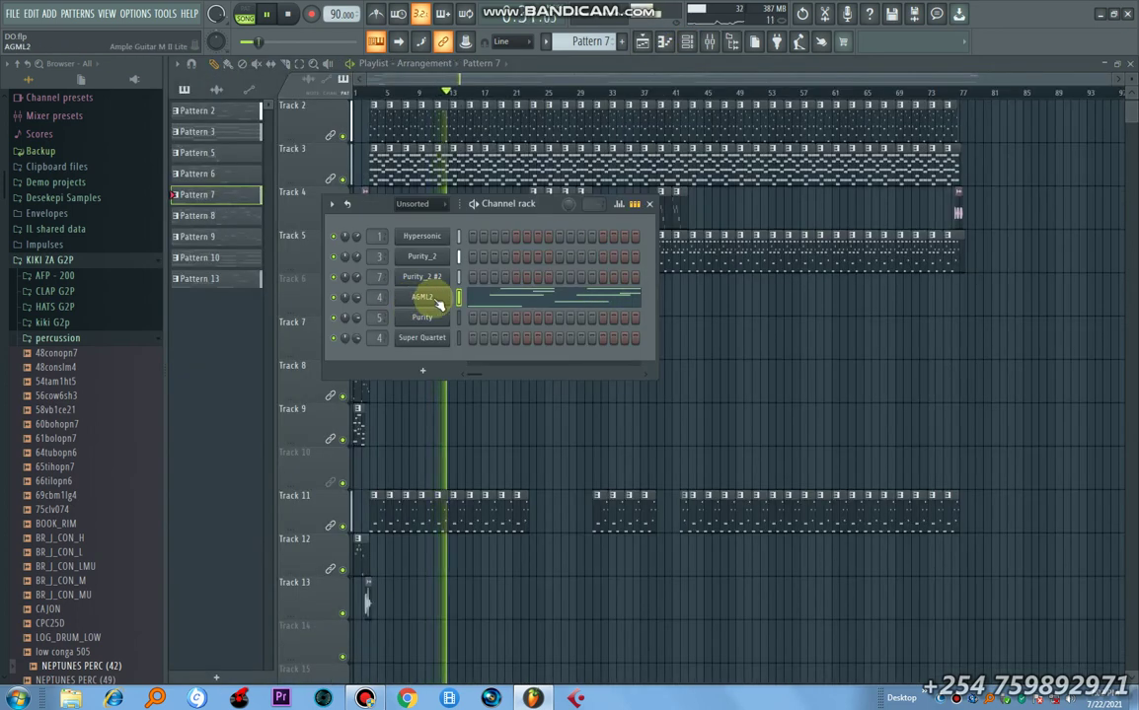
pyautogui.click(510, 305)
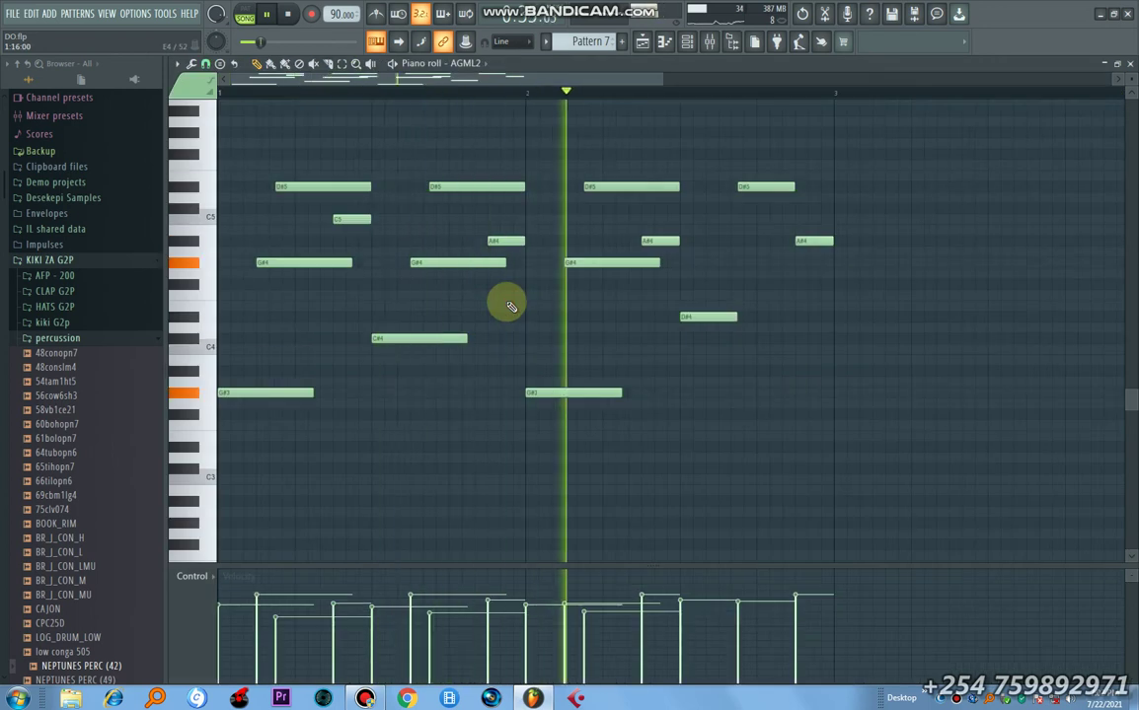
# - Open Pattern 13's notes from Track 11 in the piano roll and examine its full note range
pyautogui.click(642, 44)
pyautogui.scroll(-5, 602, 287)
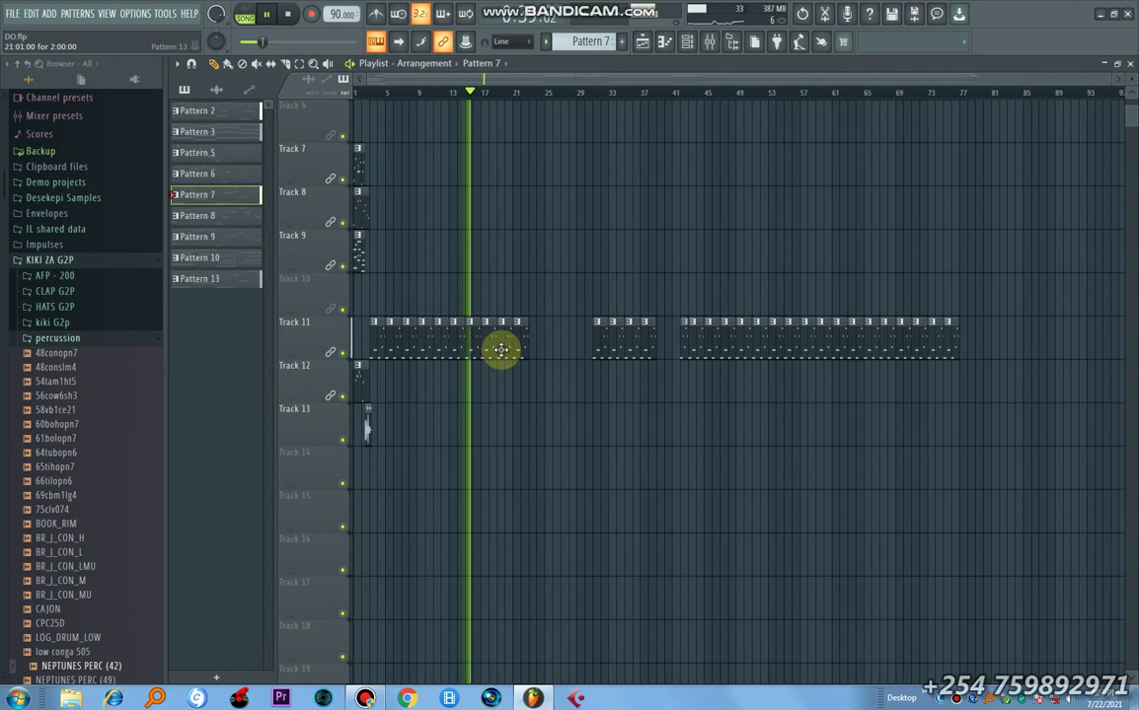
pyautogui.doubleClick(501, 349)
pyautogui.scroll(4, 568, 350)
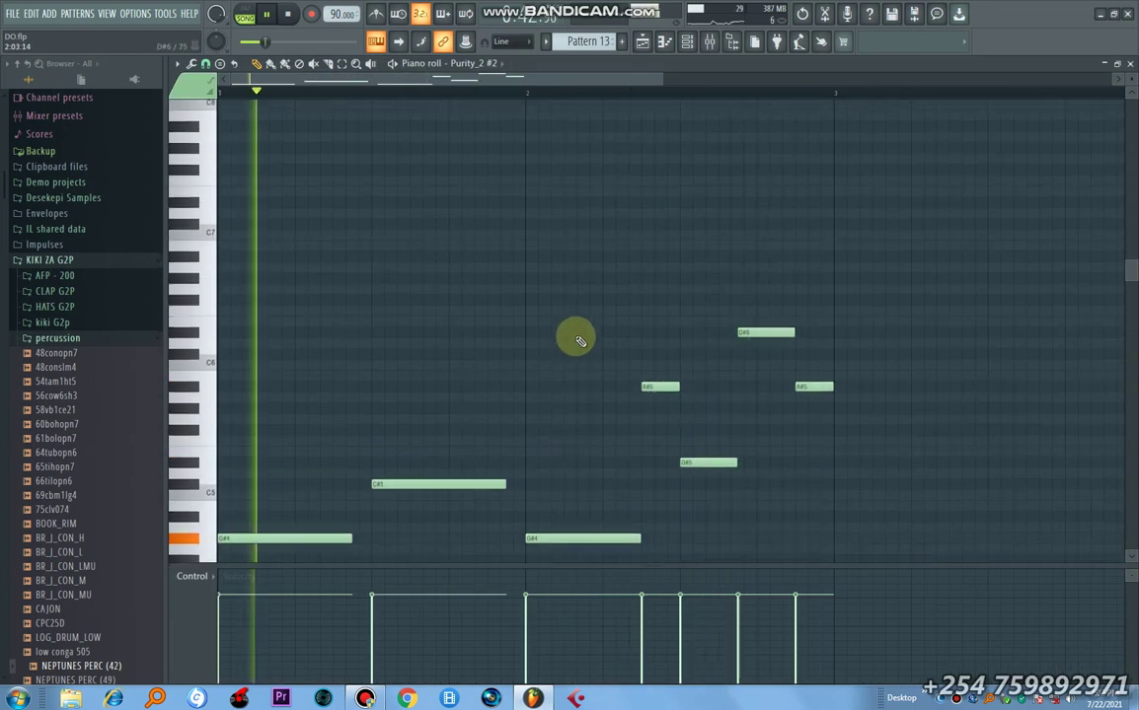
pyautogui.scroll(1, 574, 338)
pyautogui.scroll(-3, 574, 338)
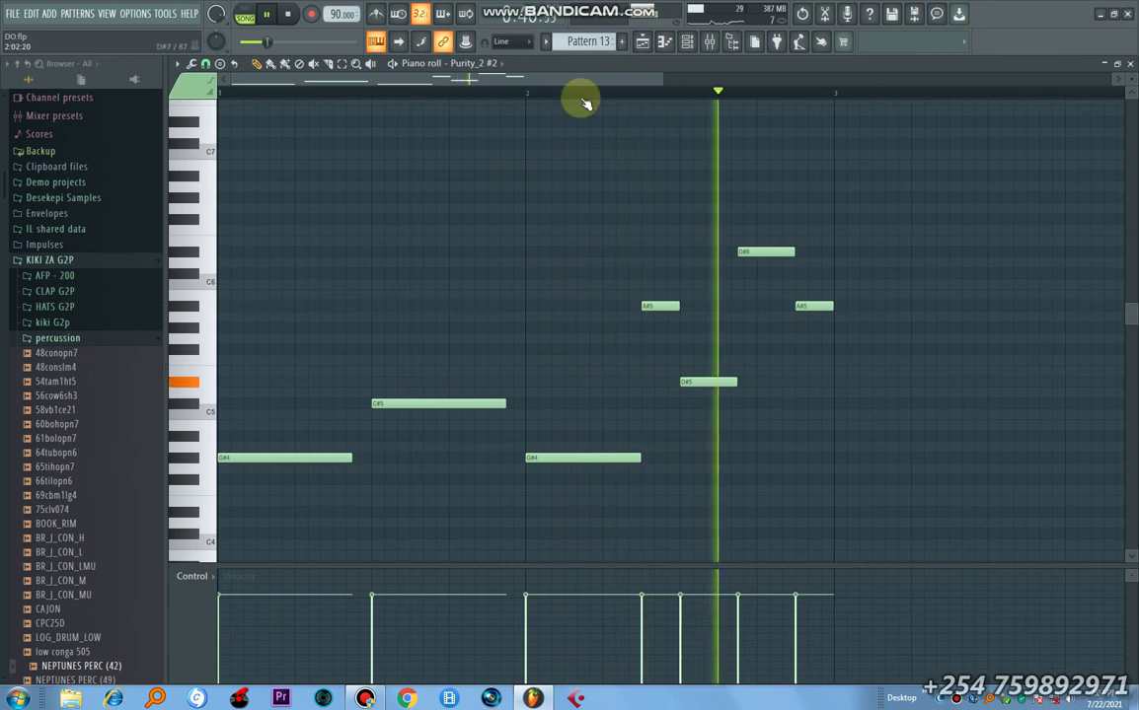
# - Open Pattern 5's notes from Track 4 in the piano roll and select the two adjacent C6 notes to point them out
pyautogui.click(650, 43)
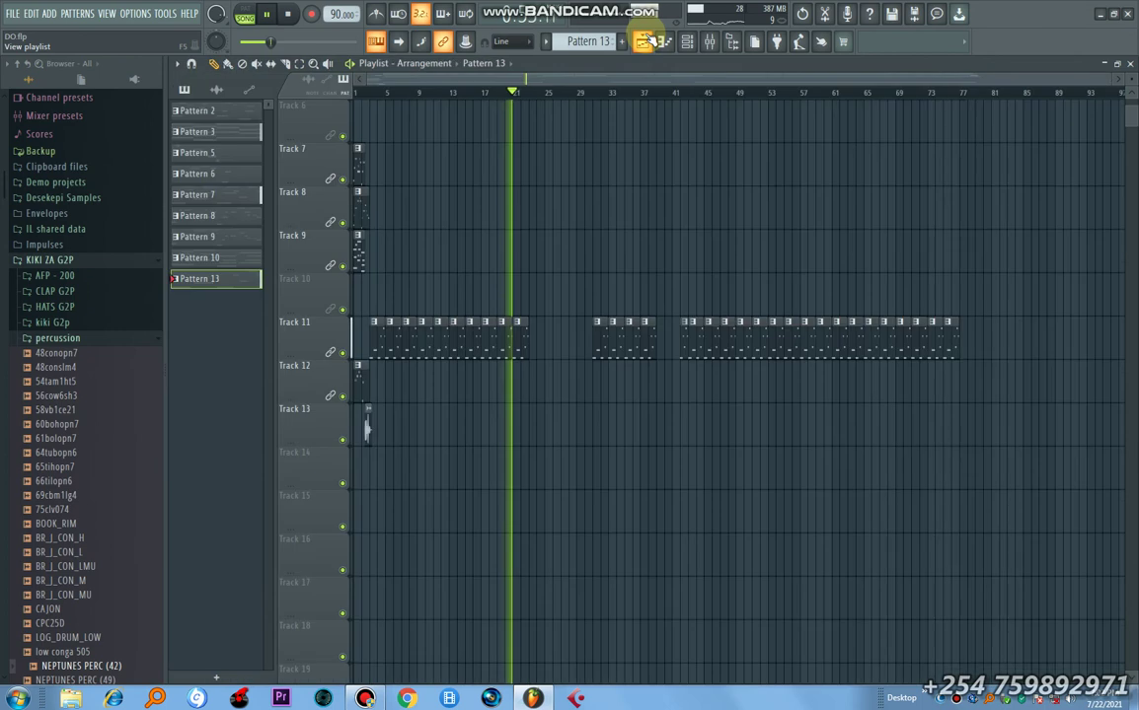
pyautogui.scroll(5, 666, 134)
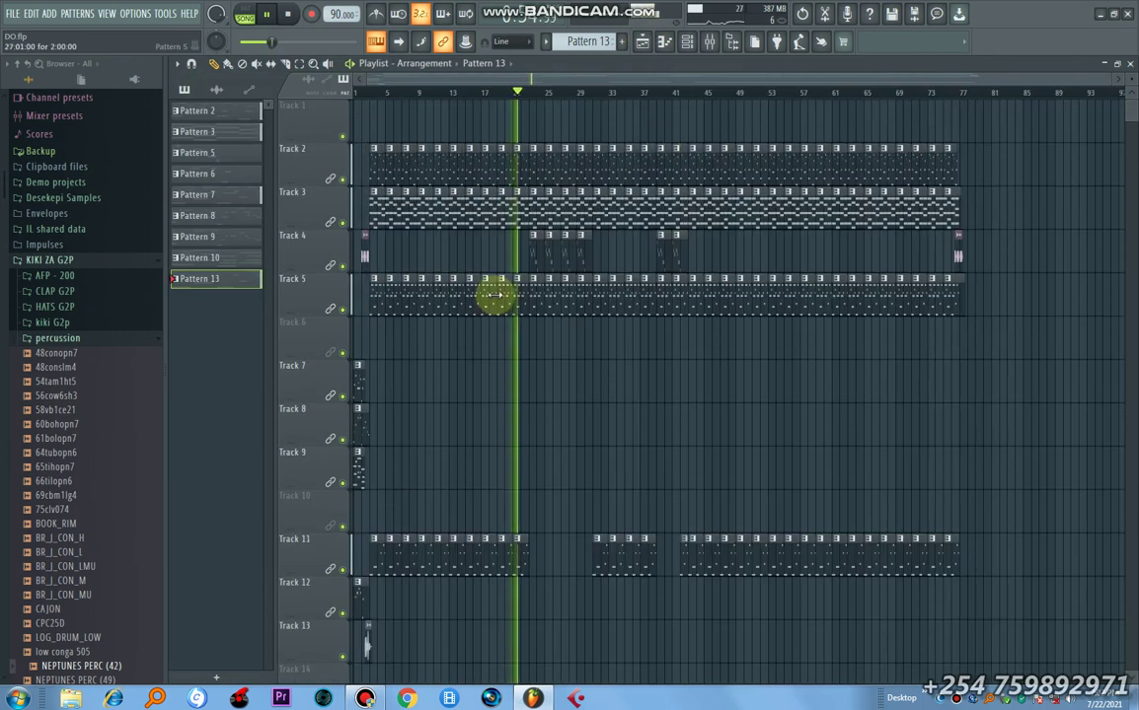
pyautogui.doubleClick(537, 255)
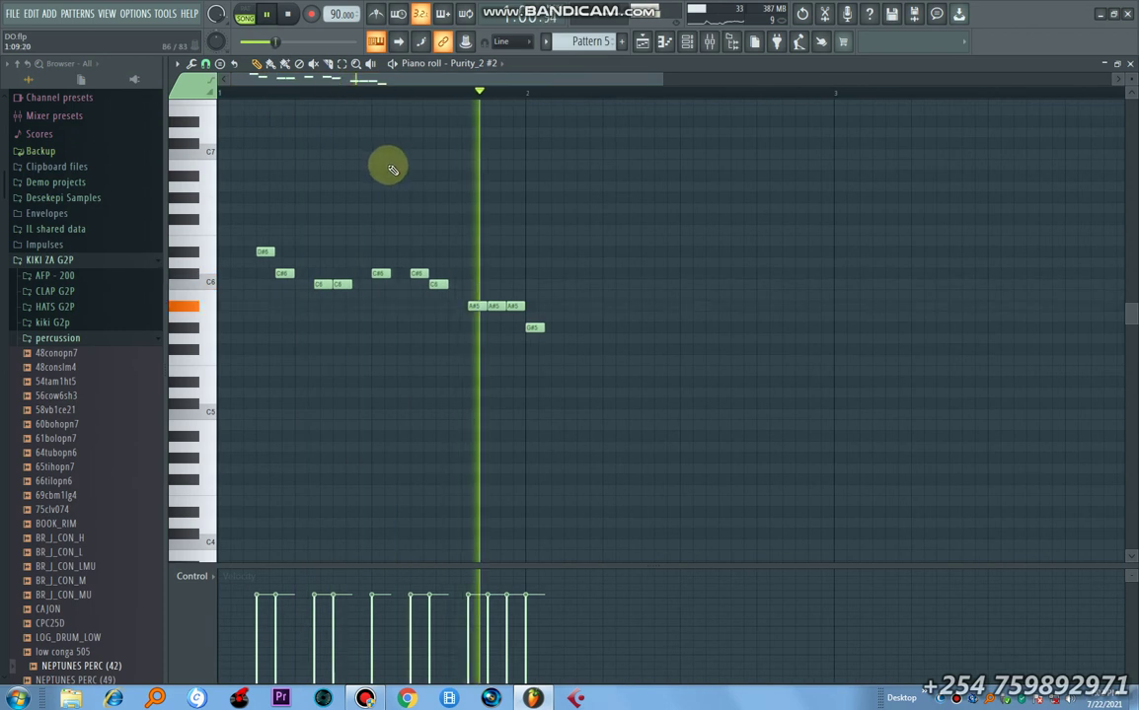
pyautogui.click(206, 64)
pyautogui.click(239, 129)
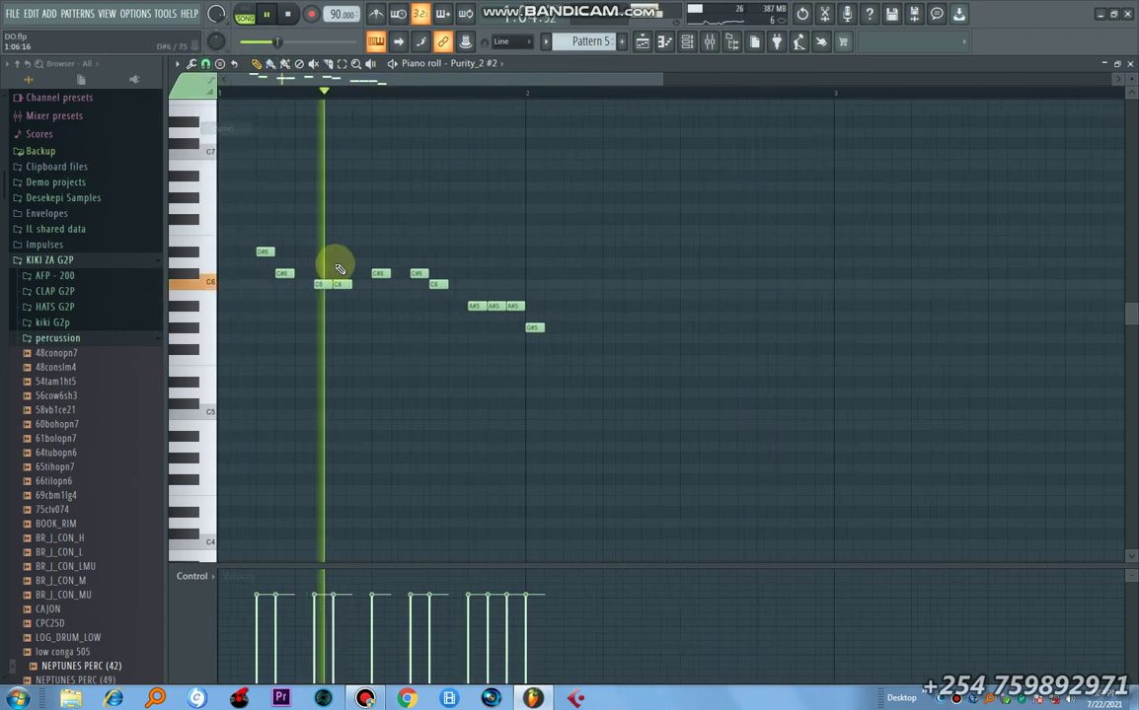
pyautogui.moveTo(361, 309); pyautogui.dragTo(320, 280)
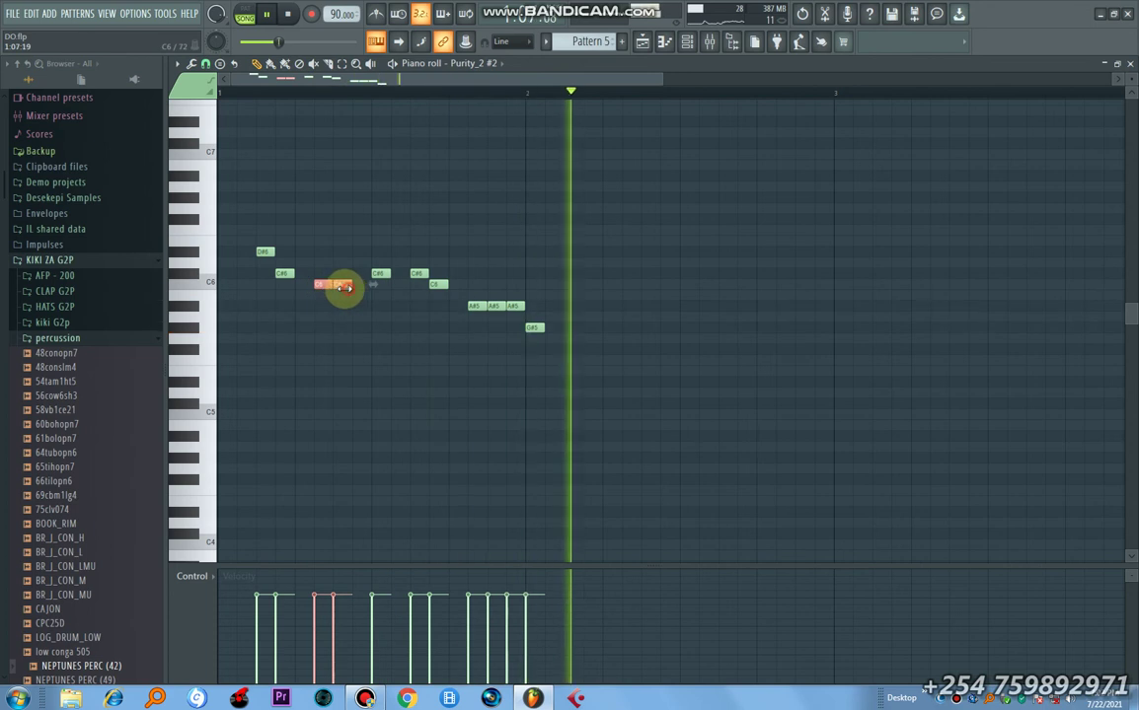
pyautogui.moveTo(523, 328)
pyautogui.mouseDown()
pyautogui.moveTo(468, 302)
pyautogui.moveTo(517, 315)
pyautogui.mouseUp()
# - Reopen Pattern 13 from the middle group of clips on Track 11 and fit its whole note sequence in view
pyautogui.click(642, 45)
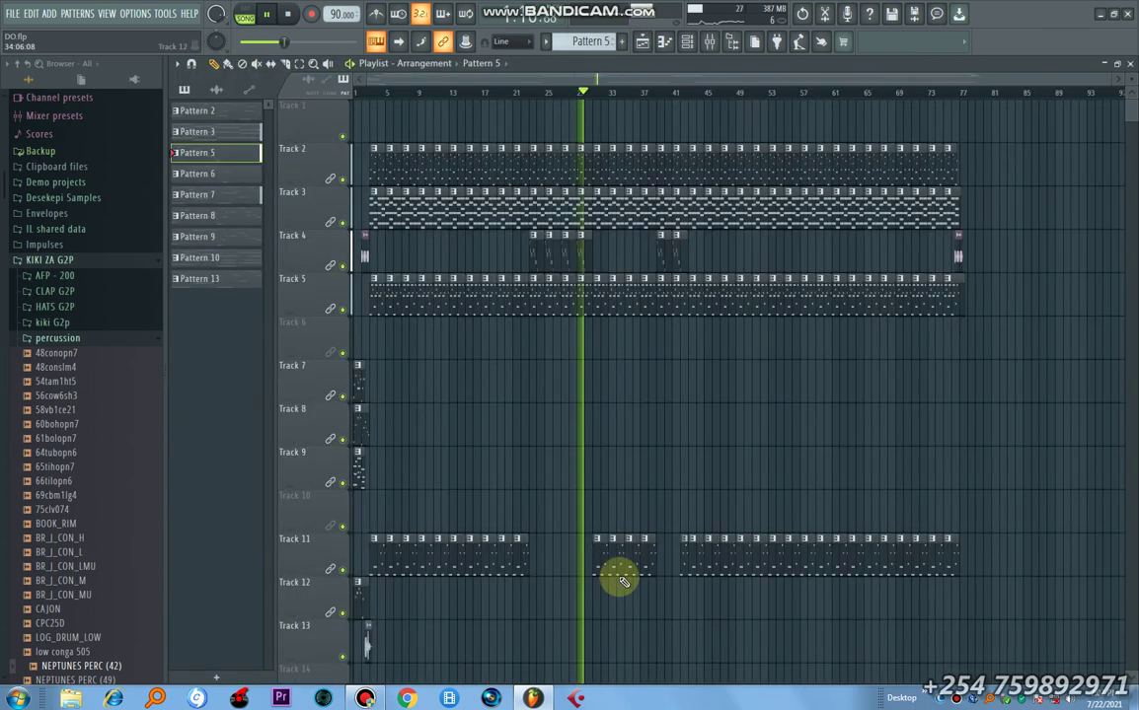
pyautogui.doubleClick(618, 572)
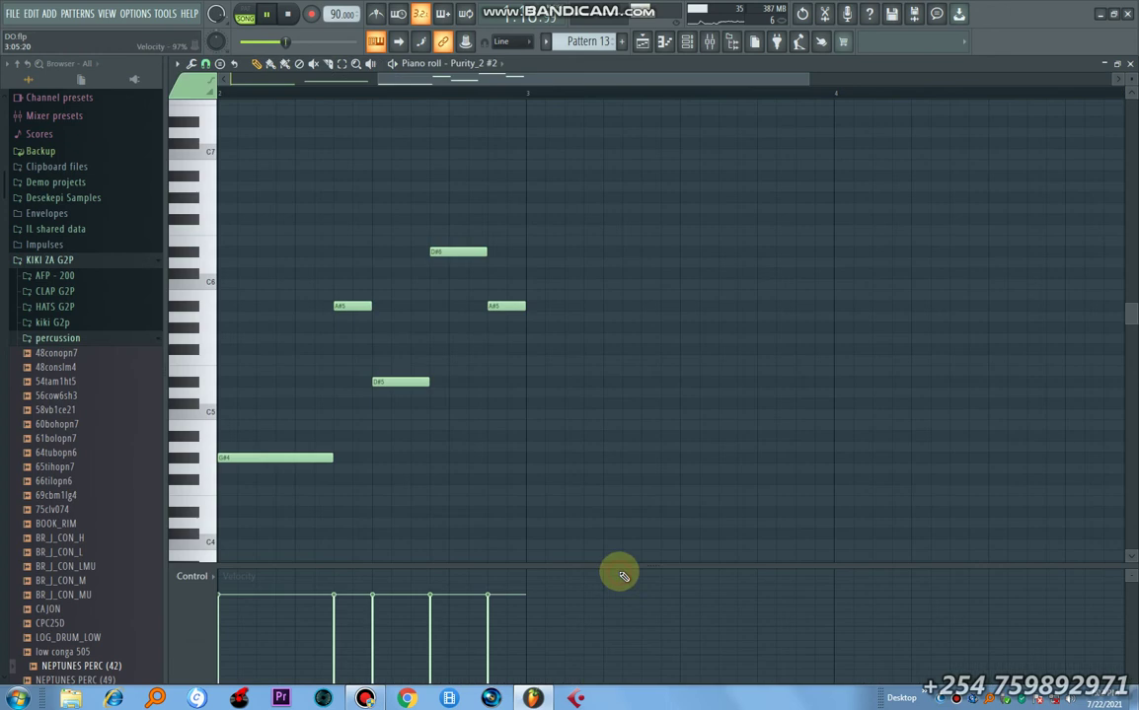
pyautogui.moveTo(565, 82); pyautogui.dragTo(265, 107)
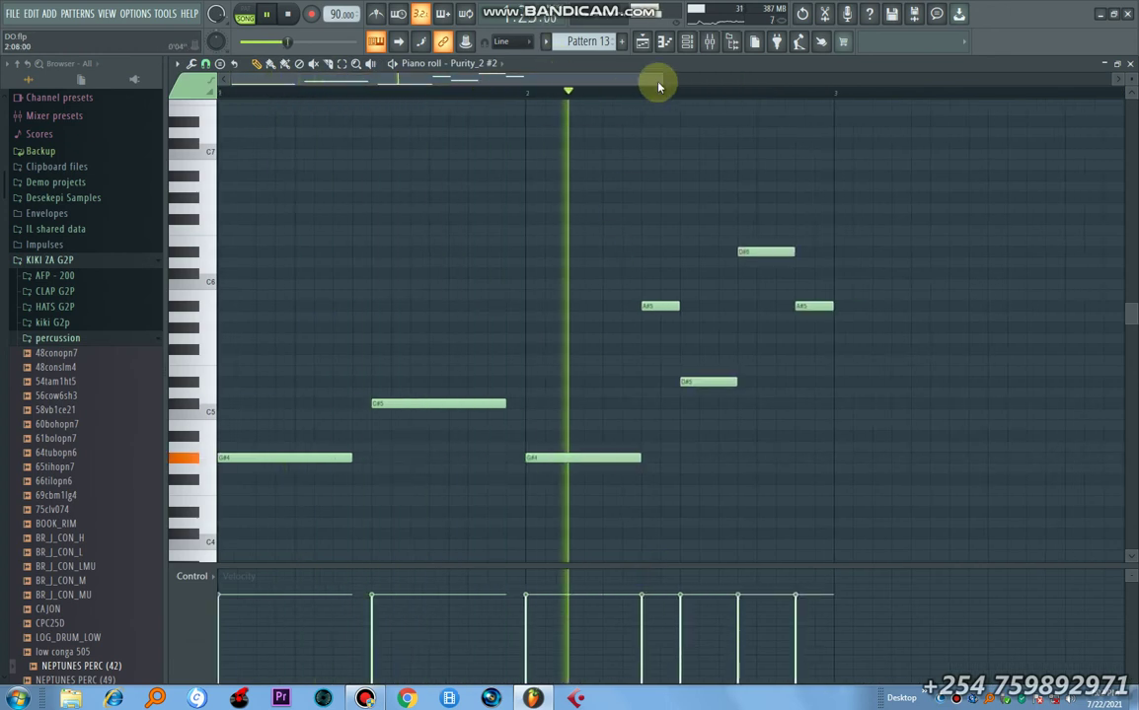
pyautogui.moveTo(661, 79); pyautogui.dragTo(826, 109)
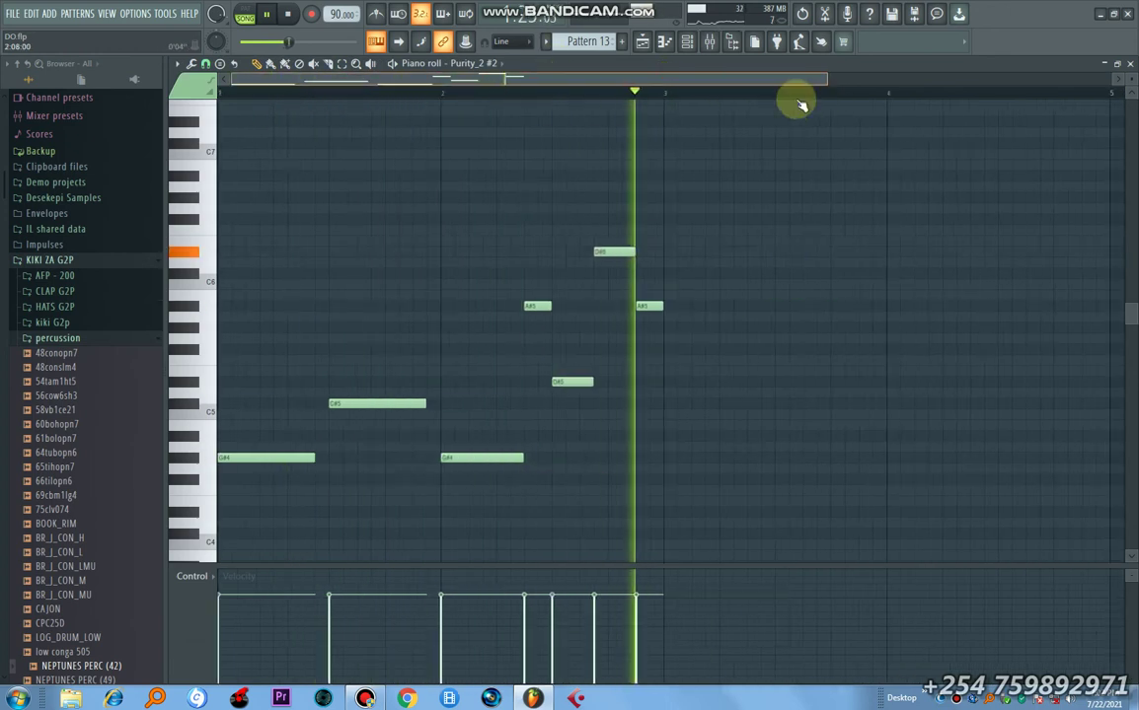
# - Show the mixer and inspect mixer track 2's routing to Insert 16, keeping the route enabled
pyautogui.click(644, 42)
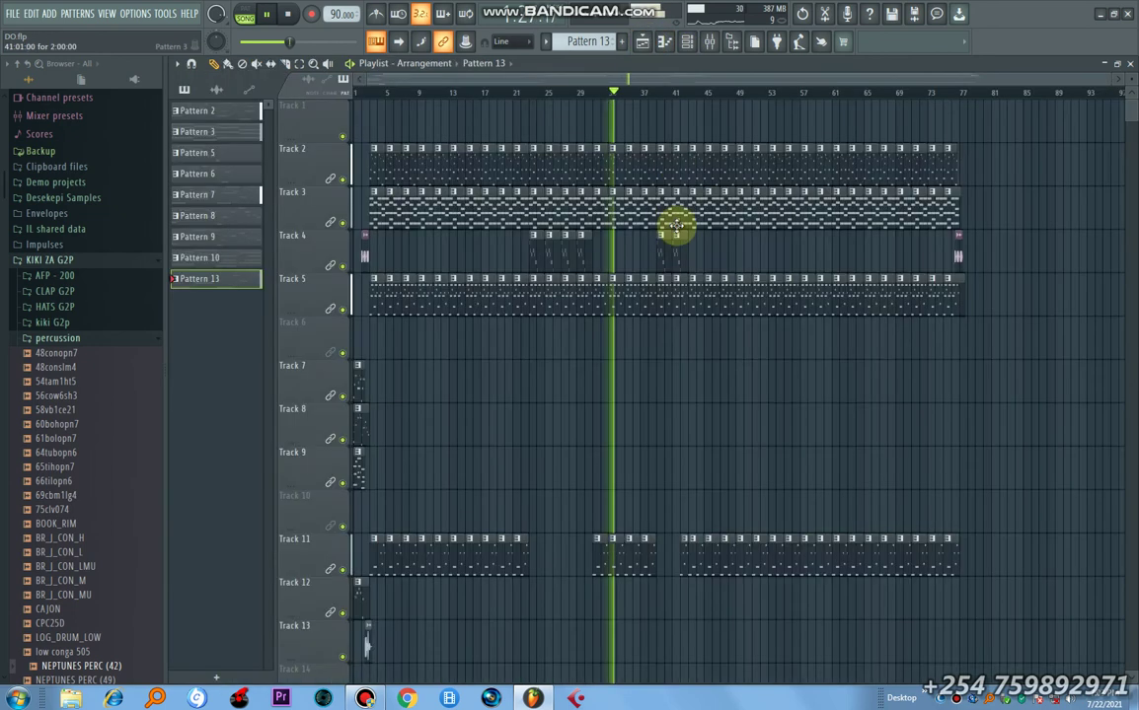
pyautogui.click(708, 41)
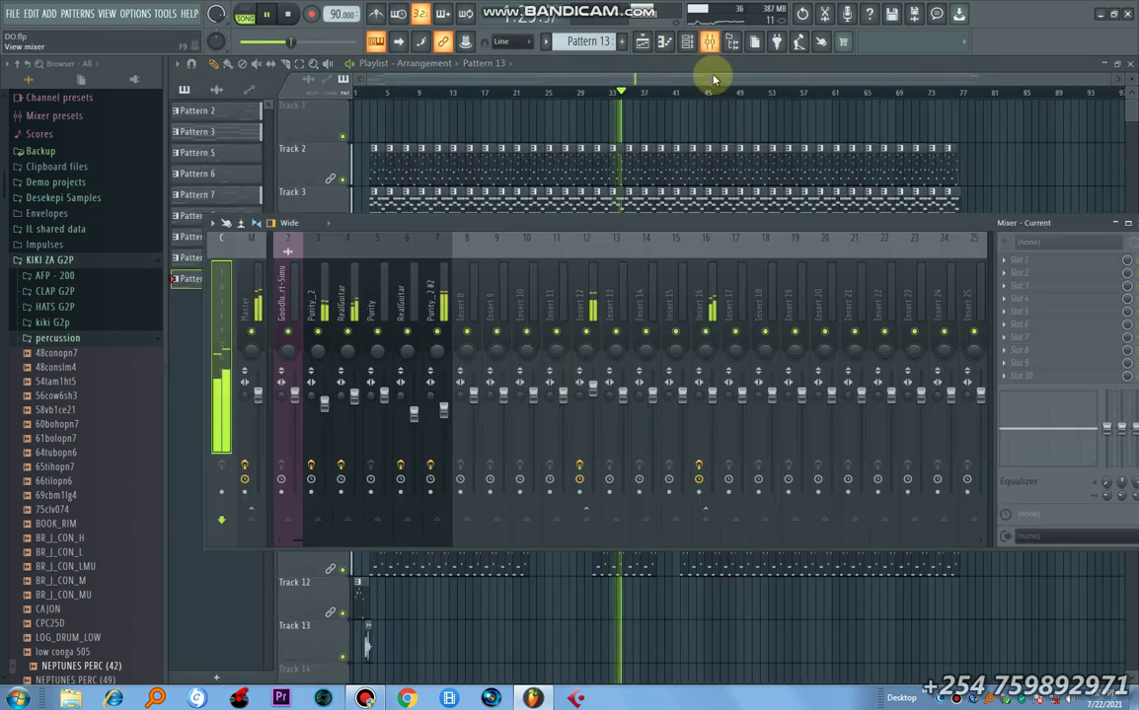
pyautogui.click(287, 321)
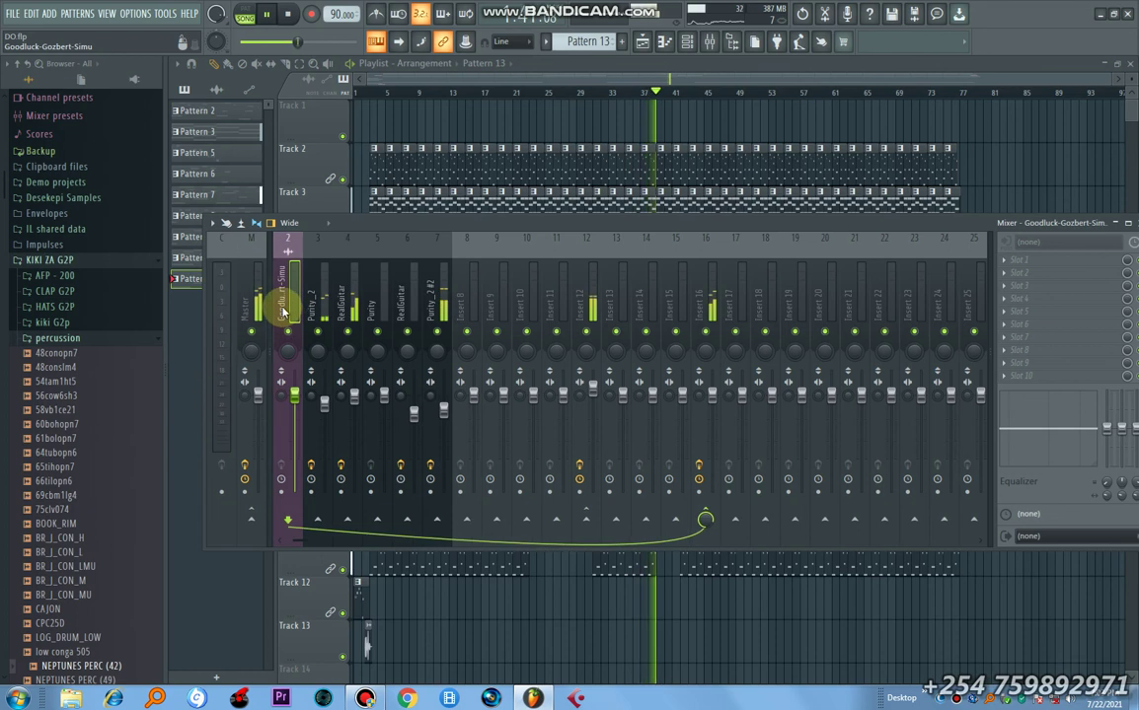
pyautogui.click(706, 512)
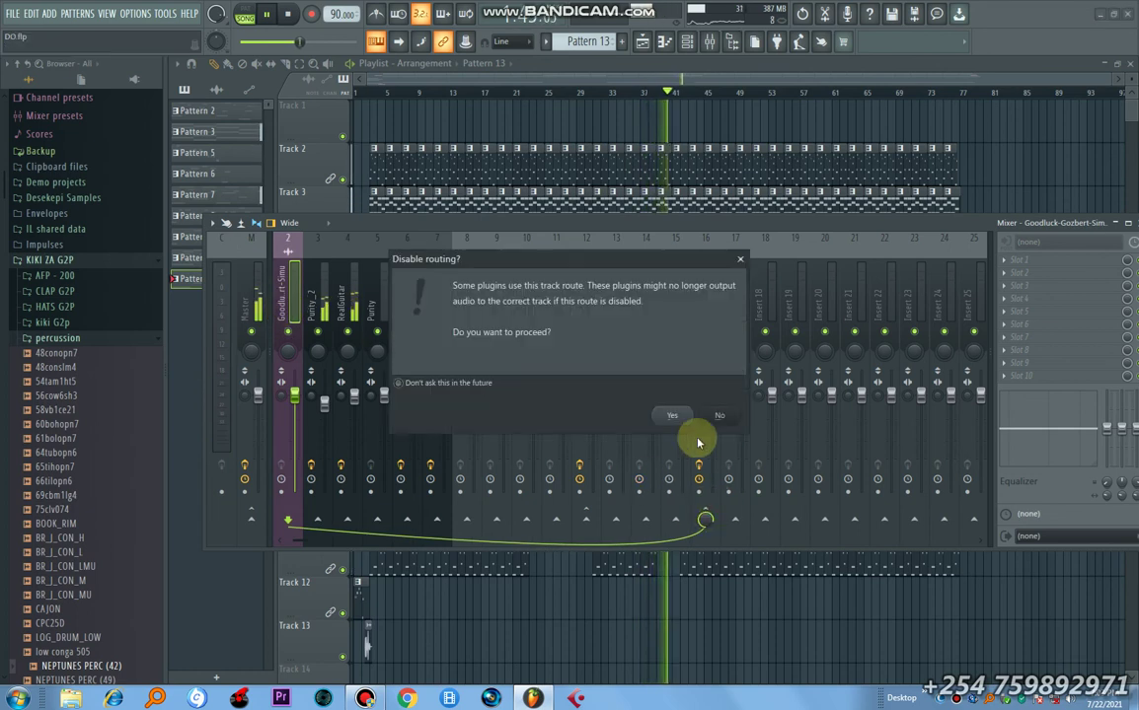
pyautogui.click(725, 416)
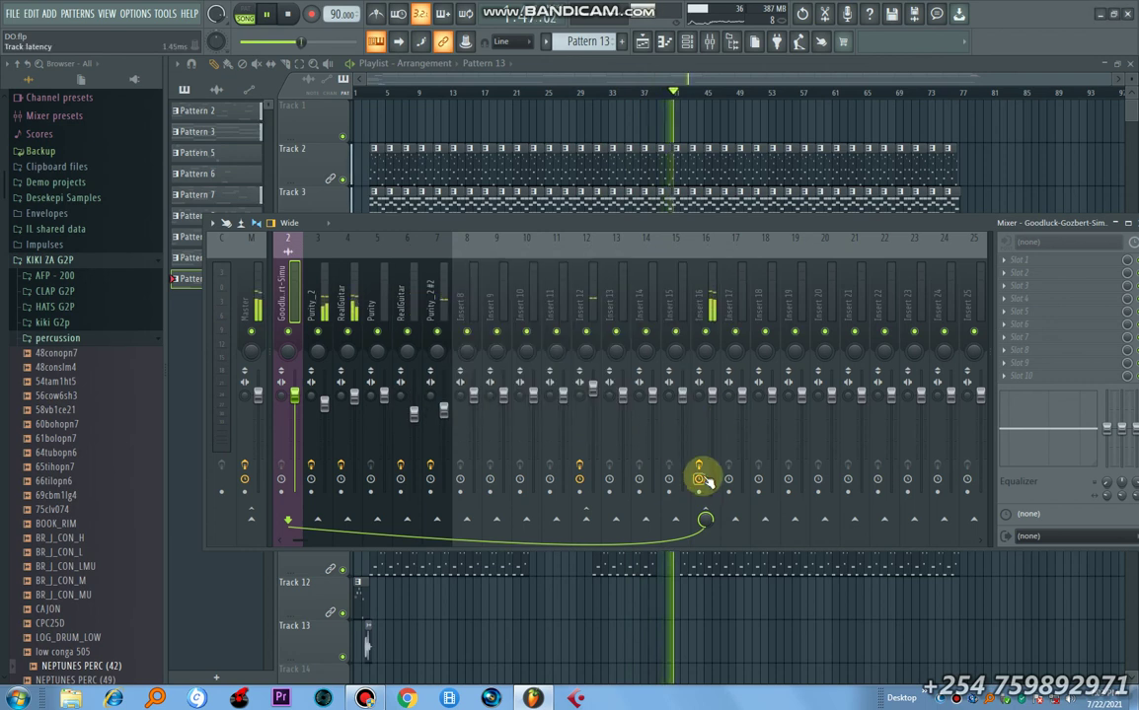
# - Load Fruity Parametric EQ 2 into slot 3 of the Current mixer track and maximize its editor
pyautogui.click(219, 320)
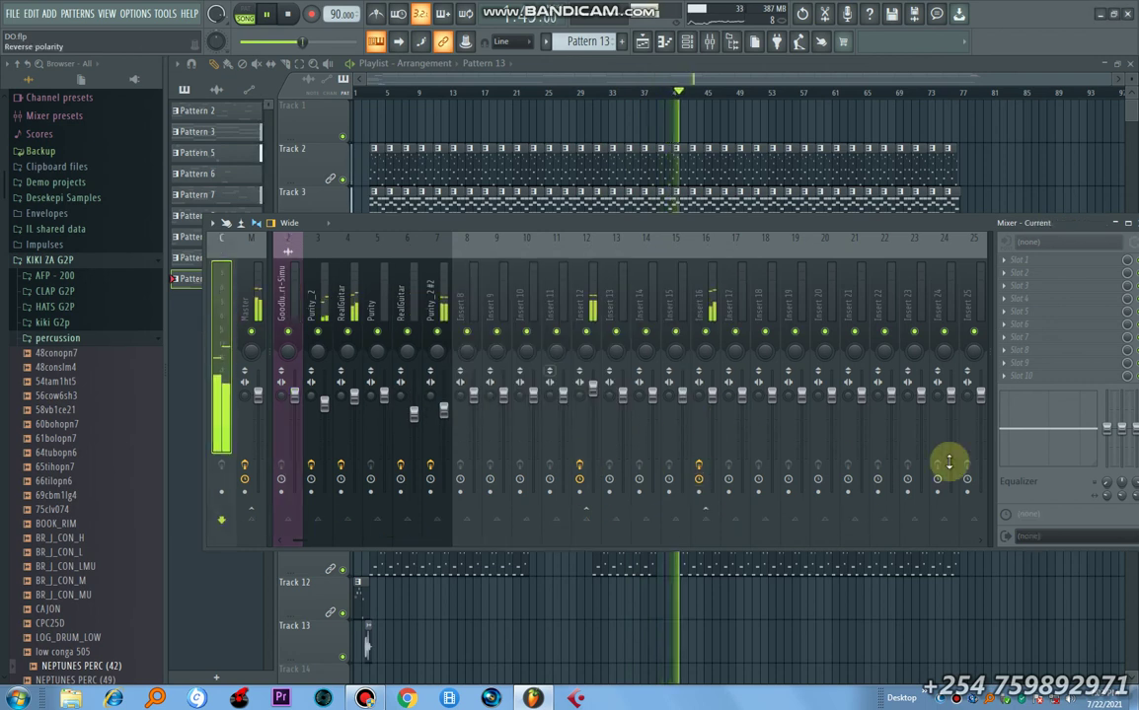
pyautogui.moveTo(299, 540); pyautogui.dragTo(219, 470)
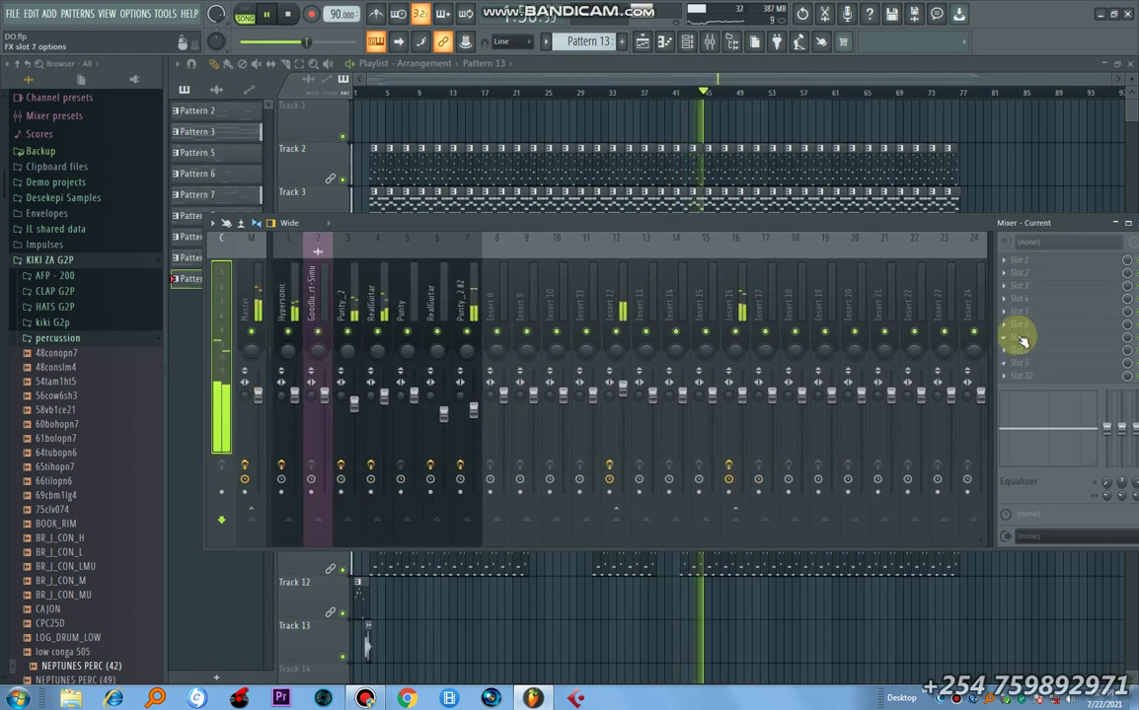
pyautogui.click(1008, 293)
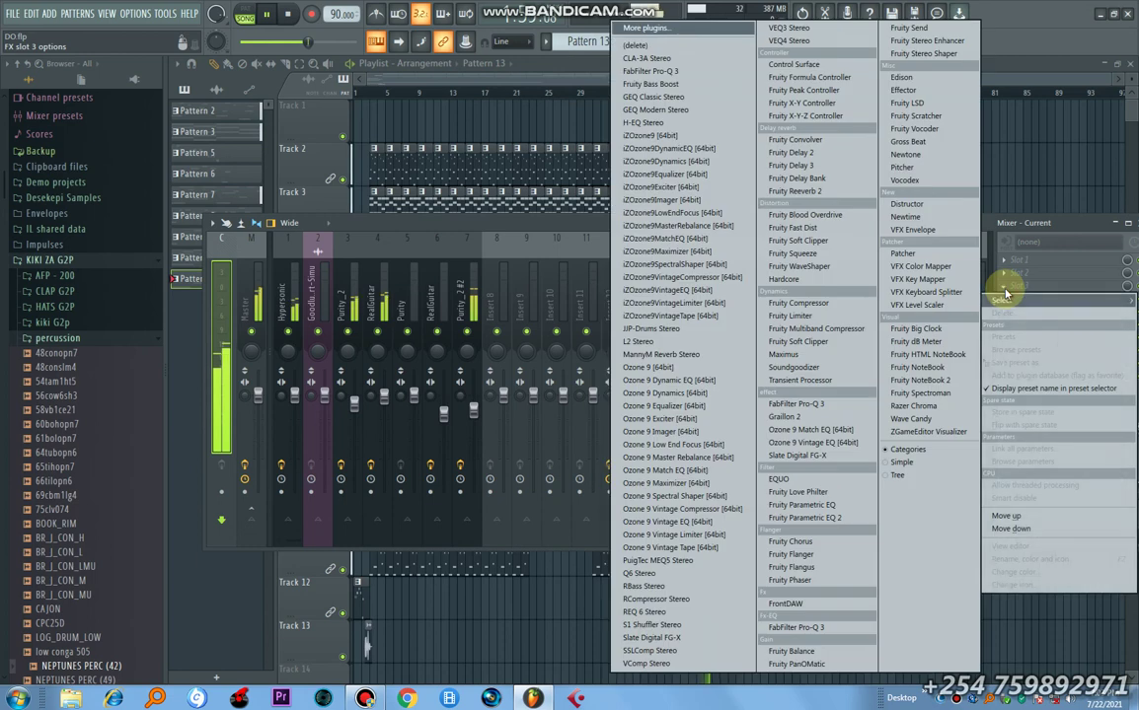
pyautogui.click(818, 519)
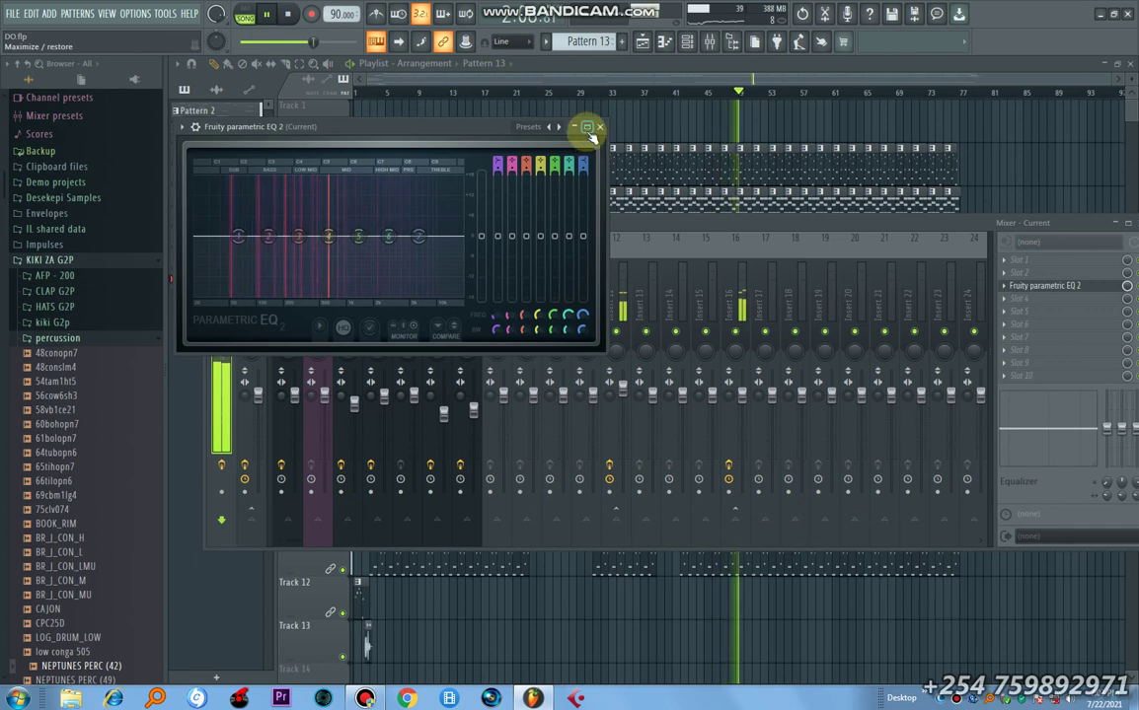
pyautogui.click(586, 127)
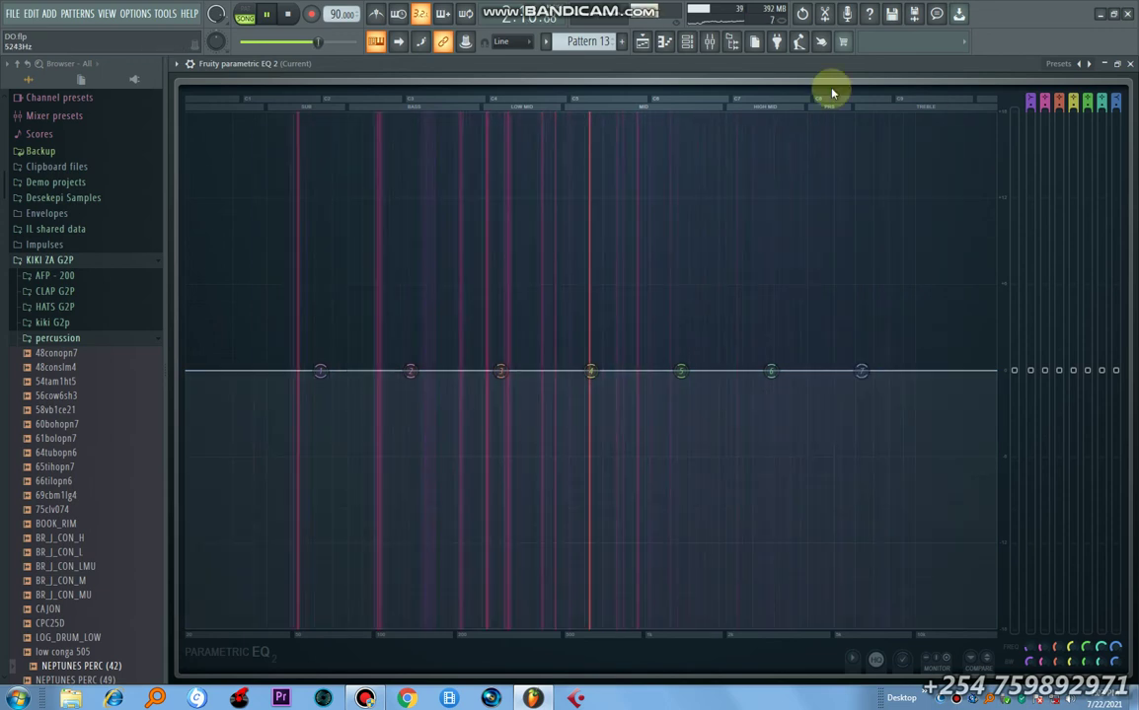
# - Shape a gentle treble boost with EQ bands 7, 6 and 5, placing band 6 at about 1.5 dB and 6249 Hz
pyautogui.moveTo(861, 370); pyautogui.dragTo(933, 345)
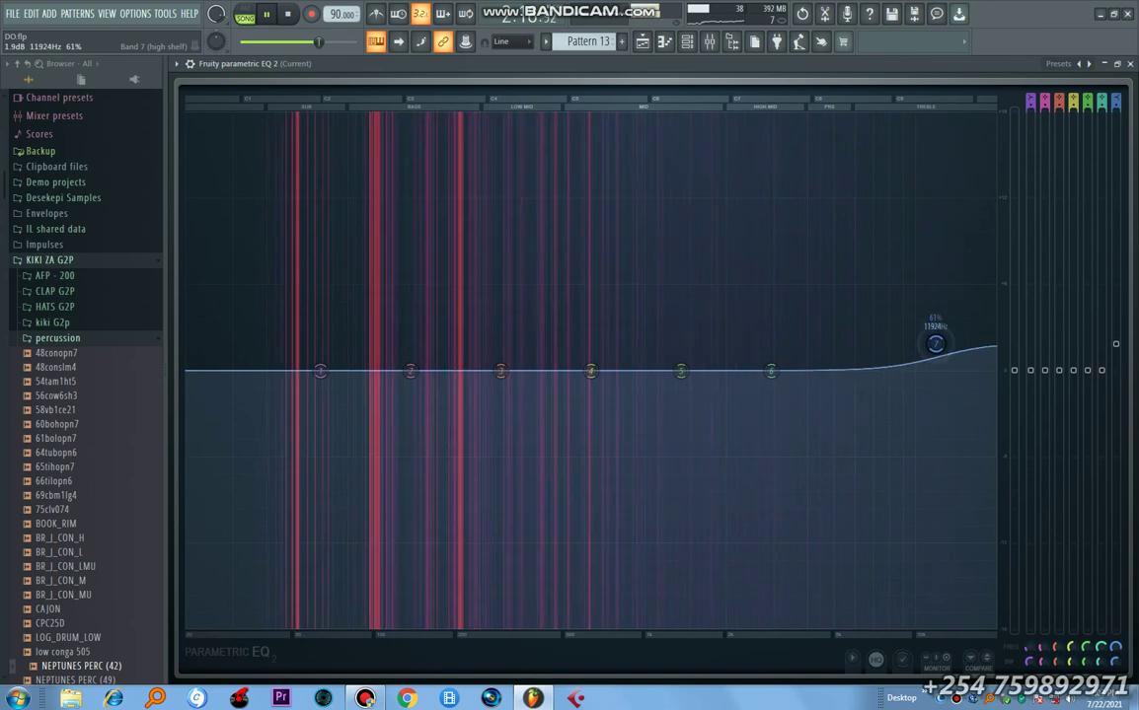
pyautogui.moveTo(771, 370); pyautogui.dragTo(864, 357)
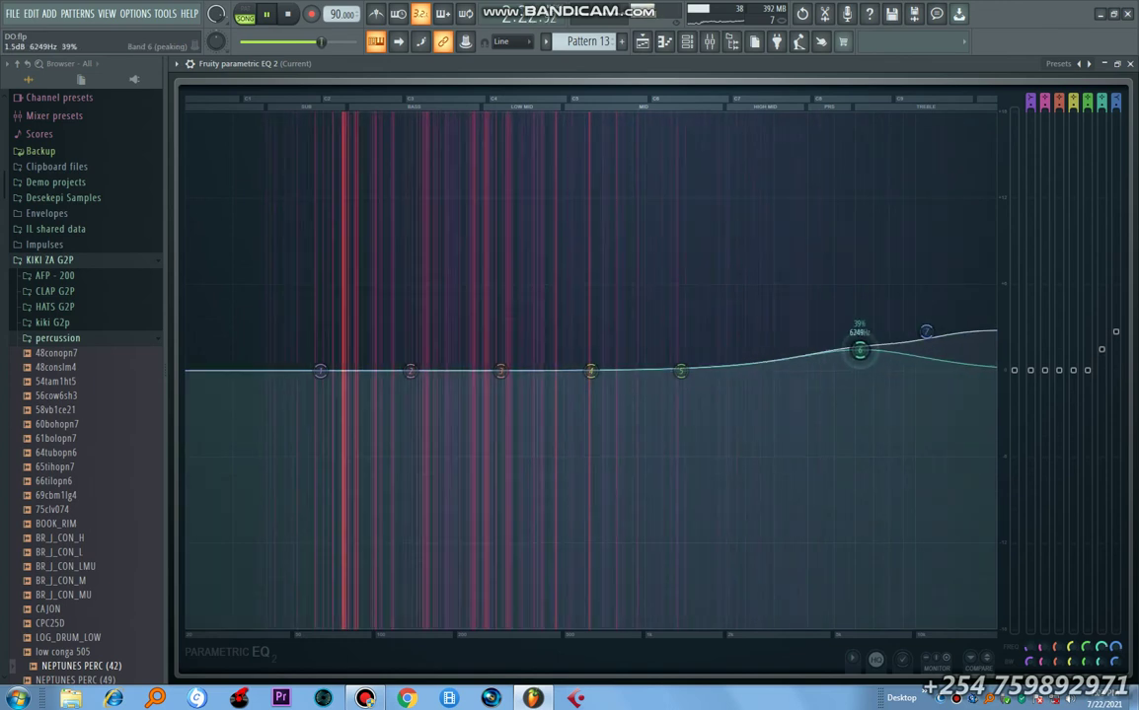
pyautogui.moveTo(680, 370); pyautogui.dragTo(779, 357)
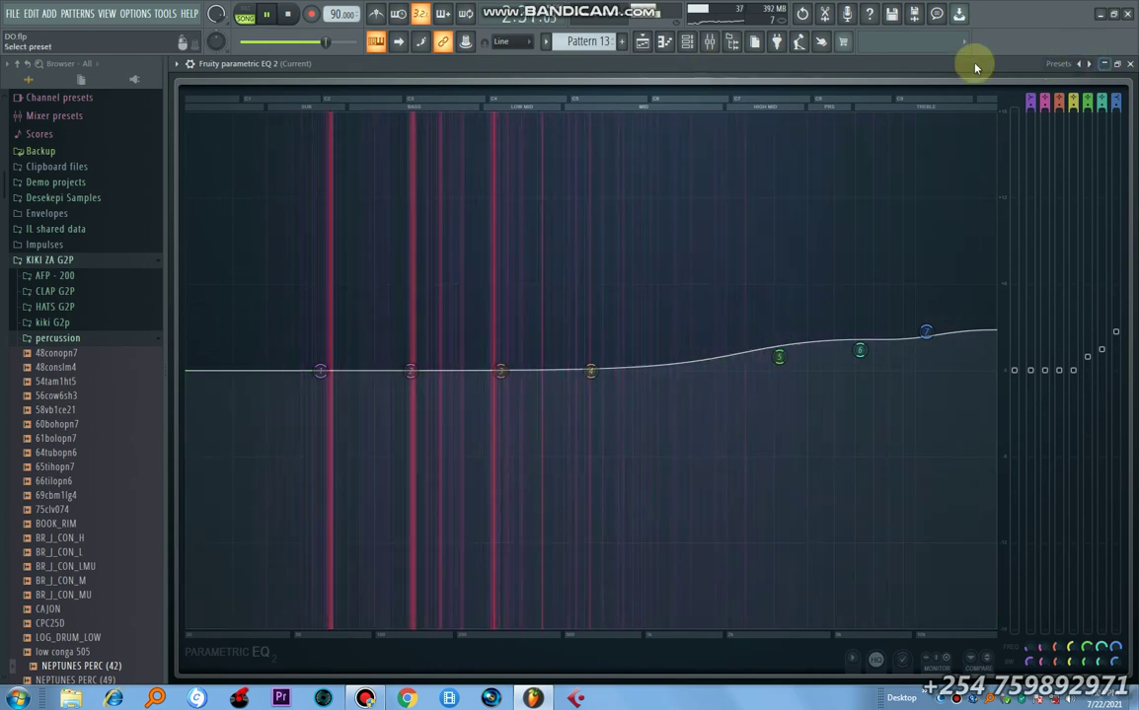
pyautogui.click(1119, 67)
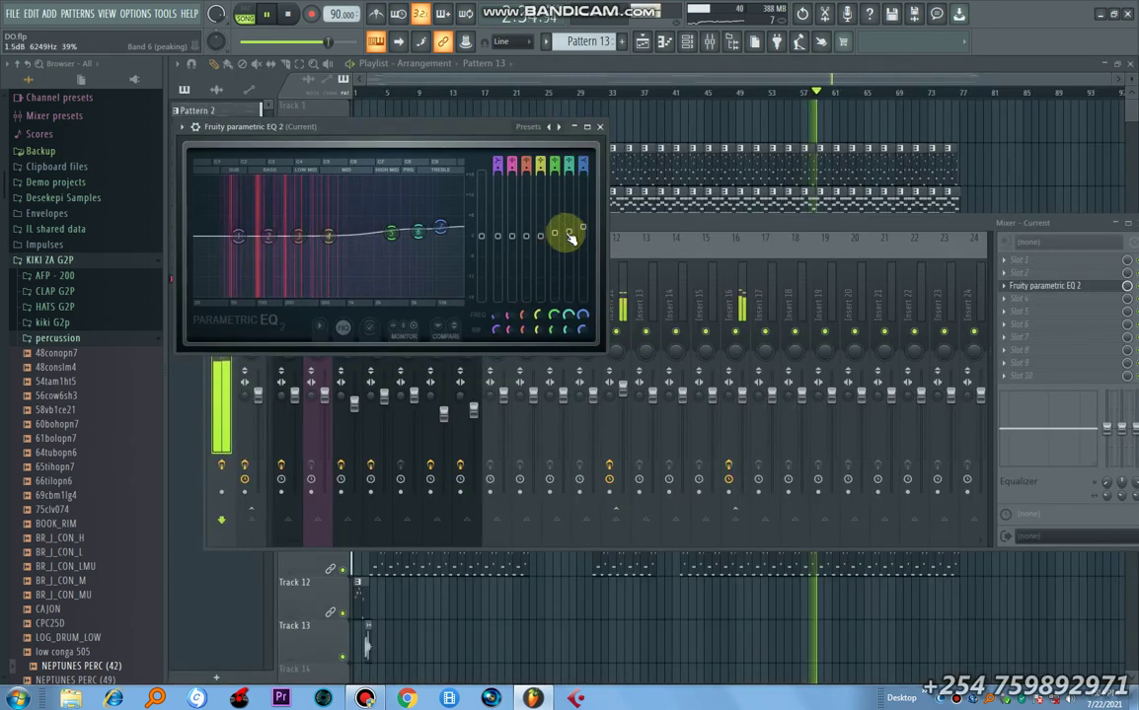
# - Reset EQ bands 4, 5 and 6 and reduce the band 7 high shelf to about 1.0 dB at 6324 Hz
pyautogui.moveTo(329, 237); pyautogui.dragTo(329, 234)
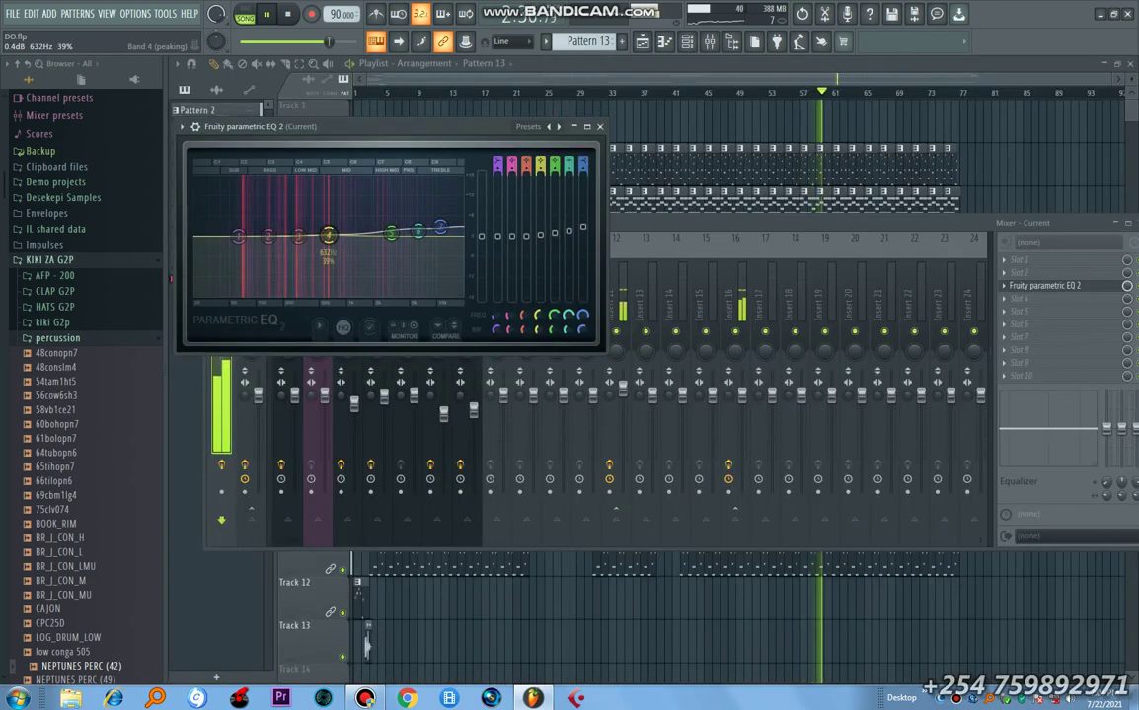
pyautogui.click(403, 250)
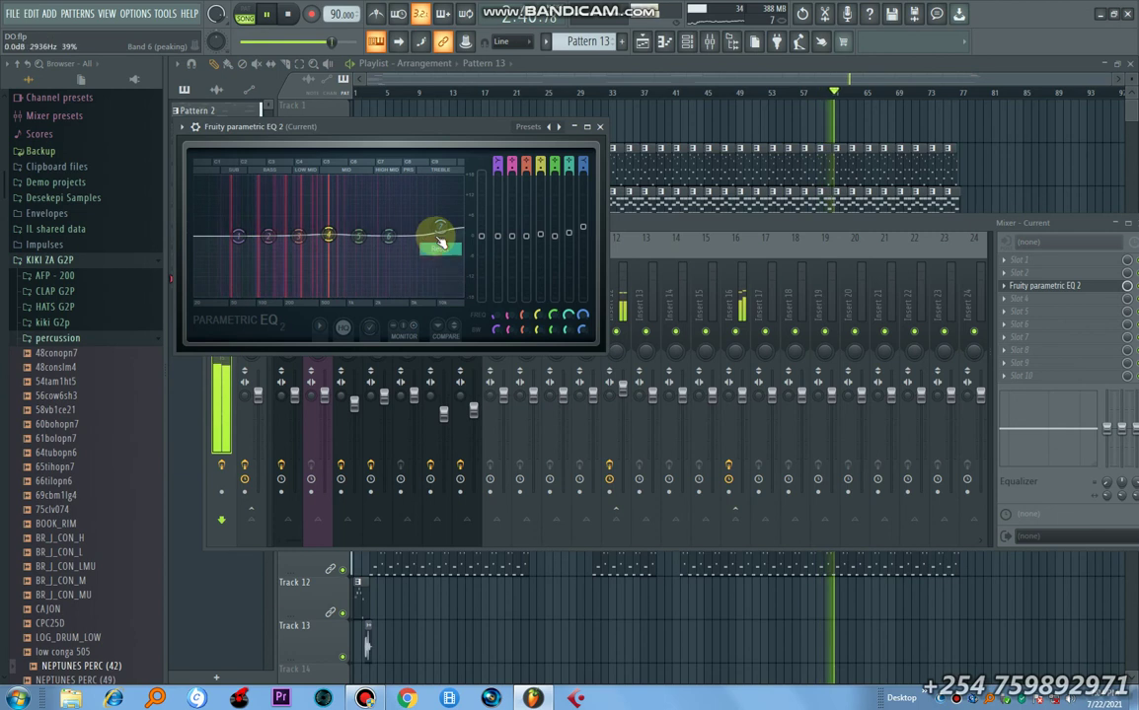
pyautogui.rightClick(443, 235)
pyautogui.click(472, 248)
pyautogui.rightClick(537, 238)
pyautogui.click(575, 254)
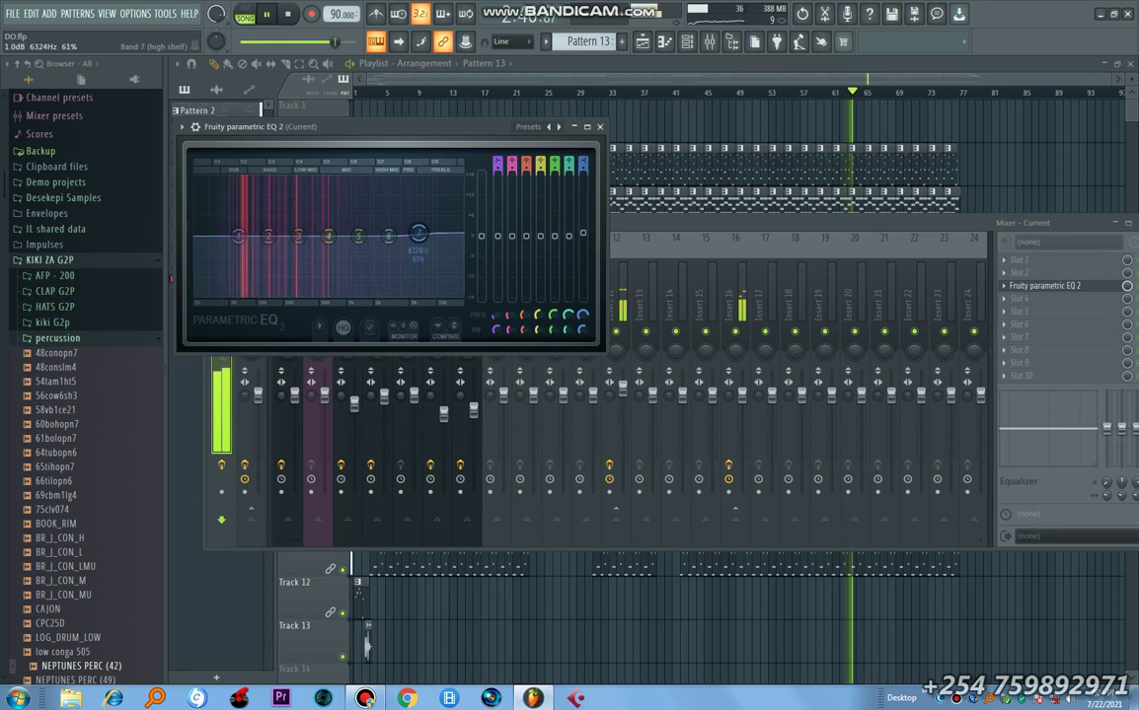
# - Raise EQ bands 6, 5 and 4 slightly, with band 6 at about 1.1 dB and band 4 at about 0.5 dB
pyautogui.click(557, 242)
pyautogui.moveTo(358, 236); pyautogui.dragTo(358, 234)
pyautogui.click(557, 242)
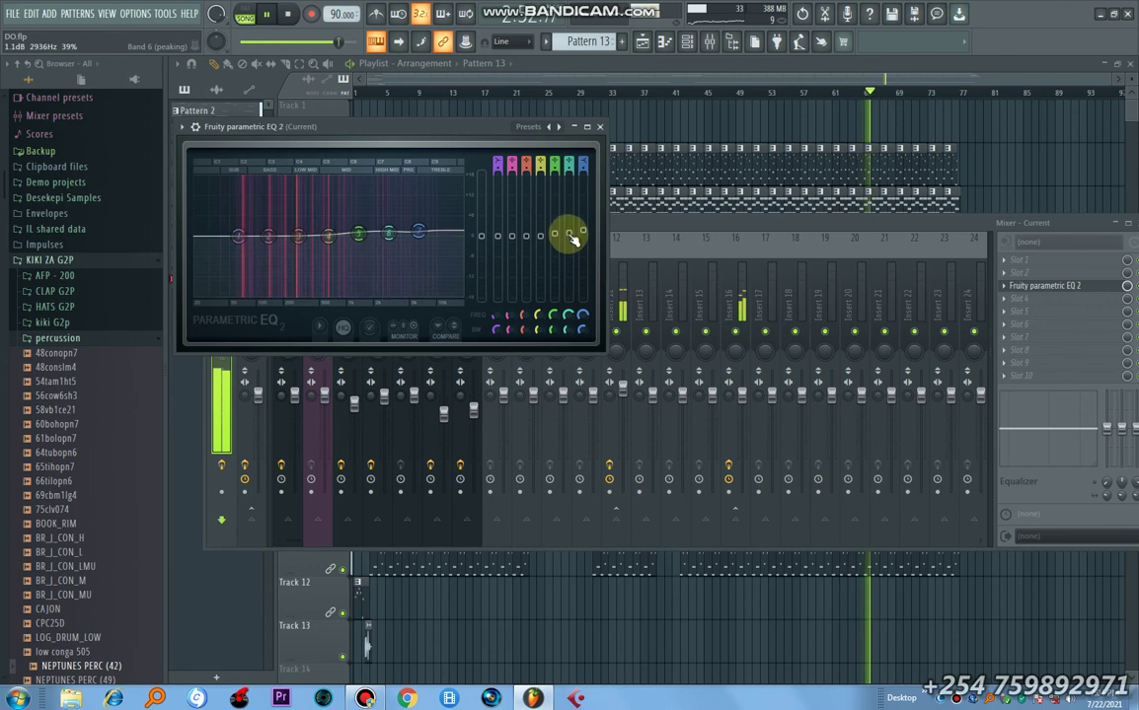
pyautogui.click(557, 241)
pyautogui.moveTo(328, 237); pyautogui.dragTo(329, 235)
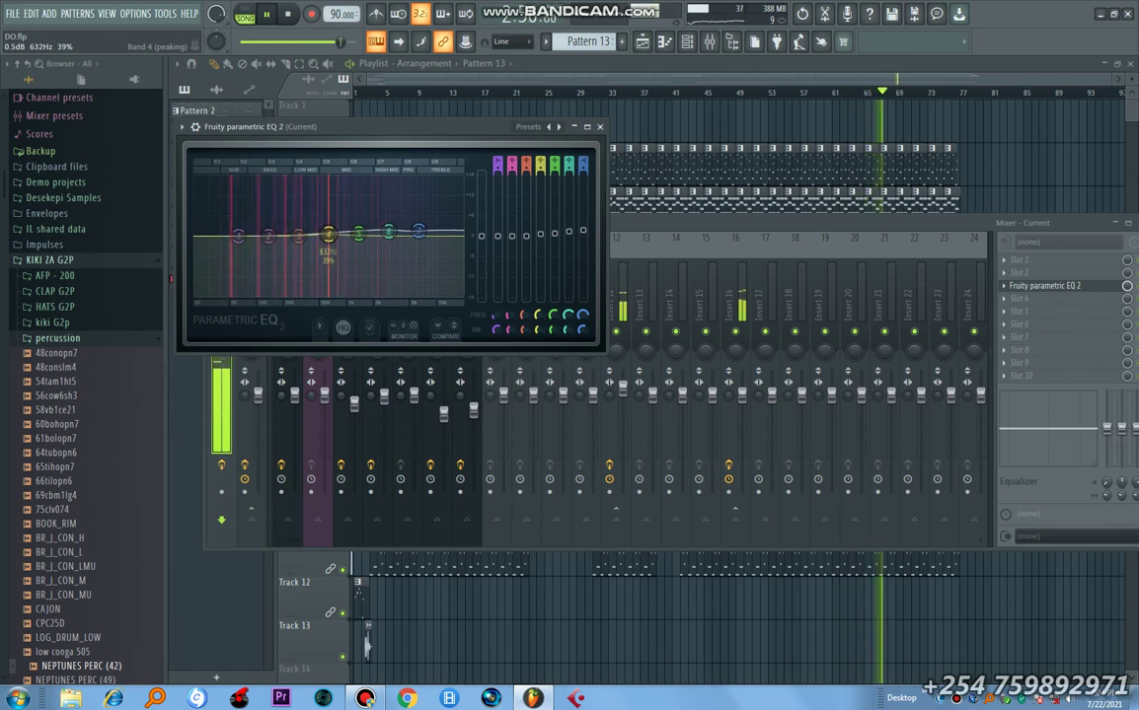
# - Boost EQ bands 6 and 7 further, moving band 6 to about 3362 Hz and band 7 to about 3.1 dB, and close the equalizer
pyautogui.click(557, 237)
pyautogui.moveTo(575, 235); pyautogui.dragTo(575, 238)
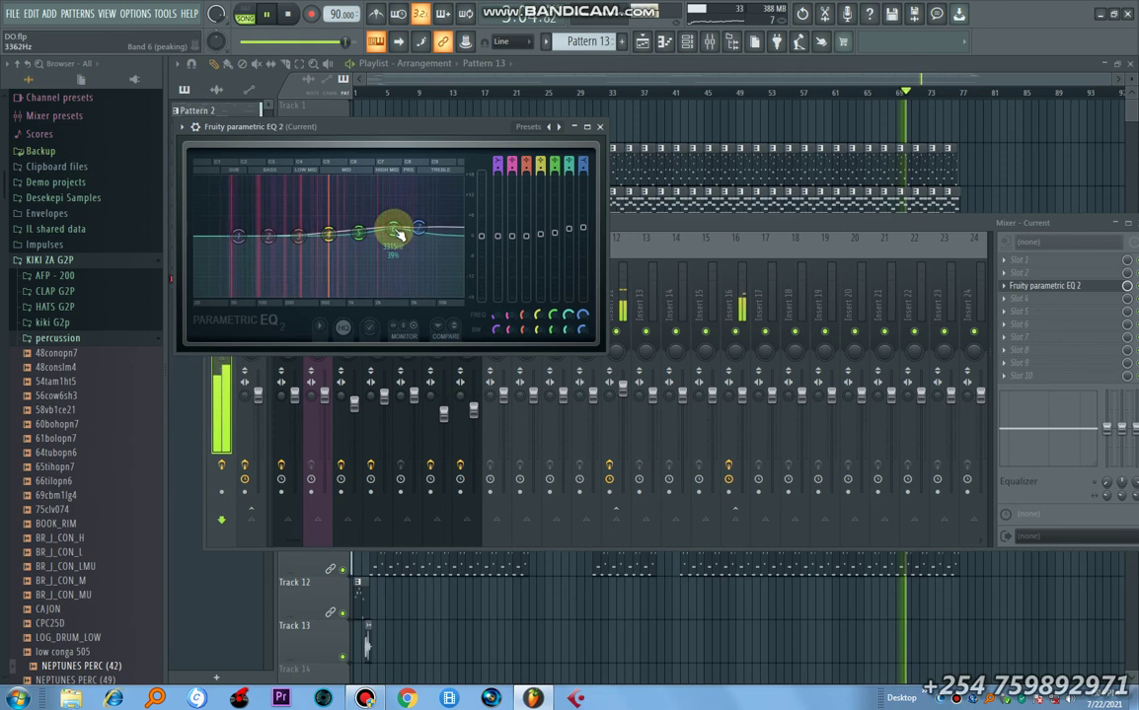
pyautogui.moveTo(413, 227); pyautogui.dragTo(412, 227)
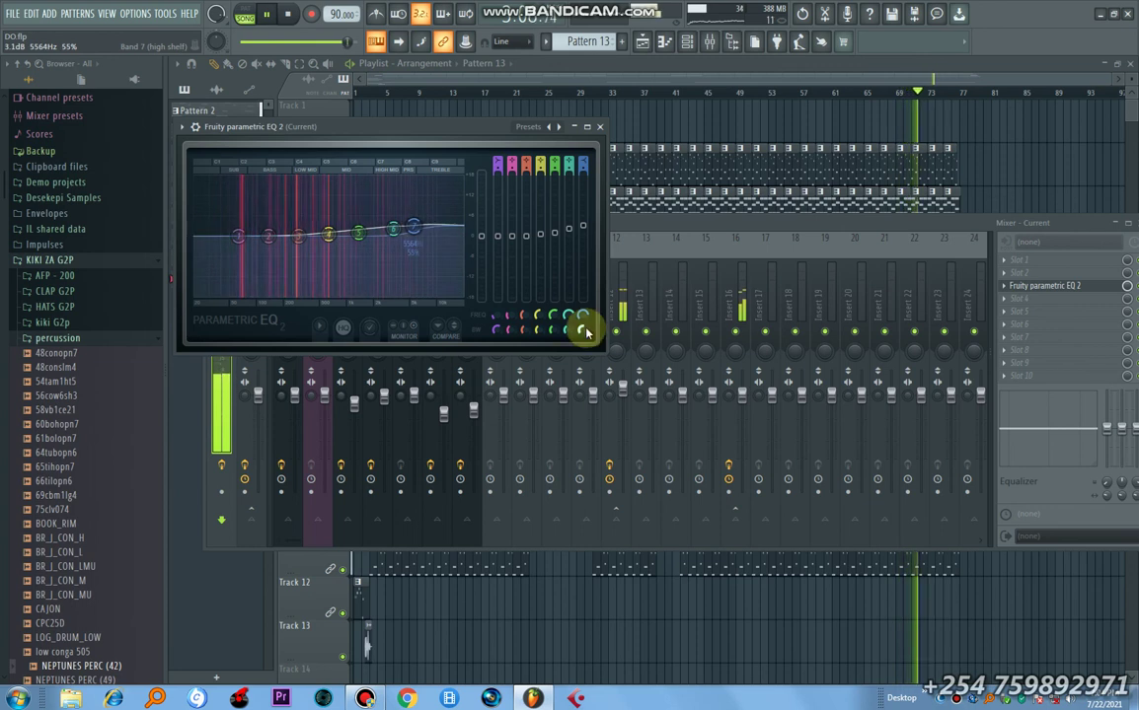
pyautogui.moveTo(393, 229); pyautogui.dragTo(393, 229)
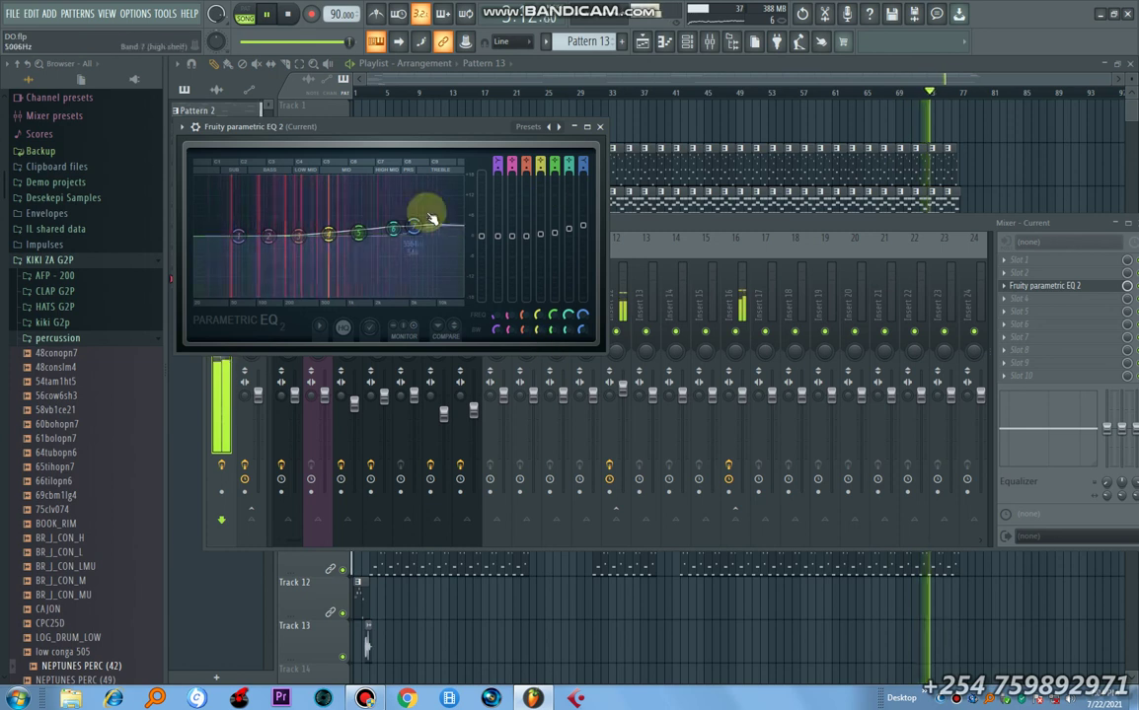
pyautogui.click(600, 127)
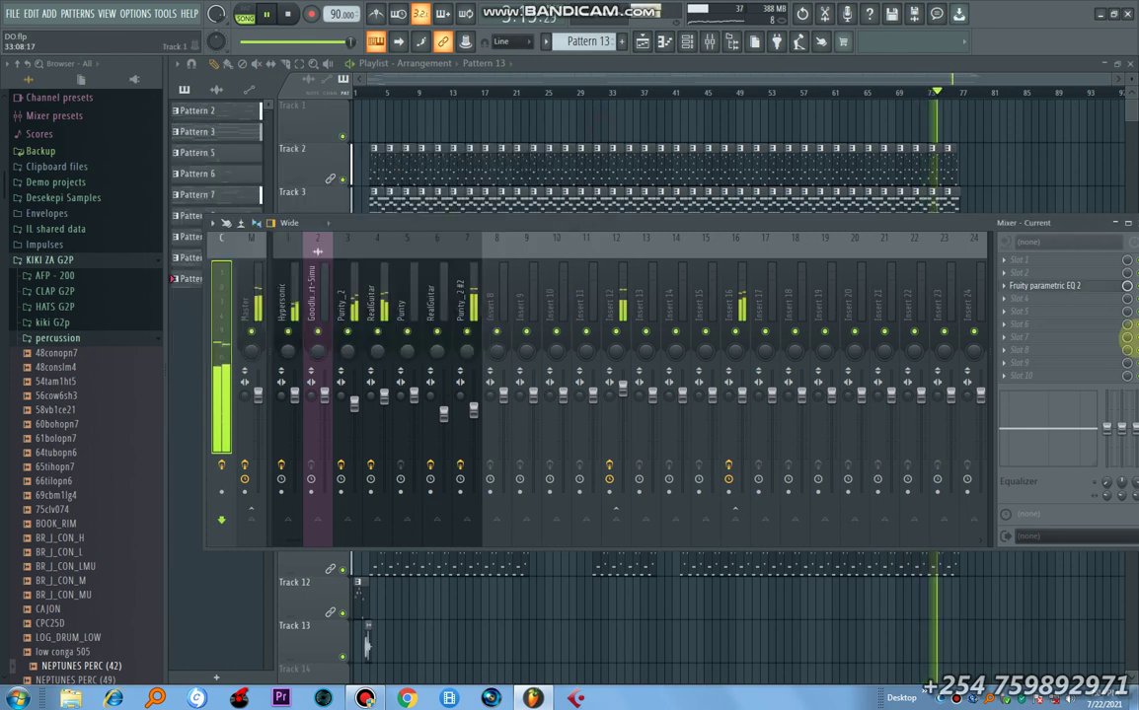
# - Load Fruity Multiband Compressor into slot 1 of the Current mixer track, with the mixer moved so its effect slots are fully visible
pyautogui.click(1007, 262)
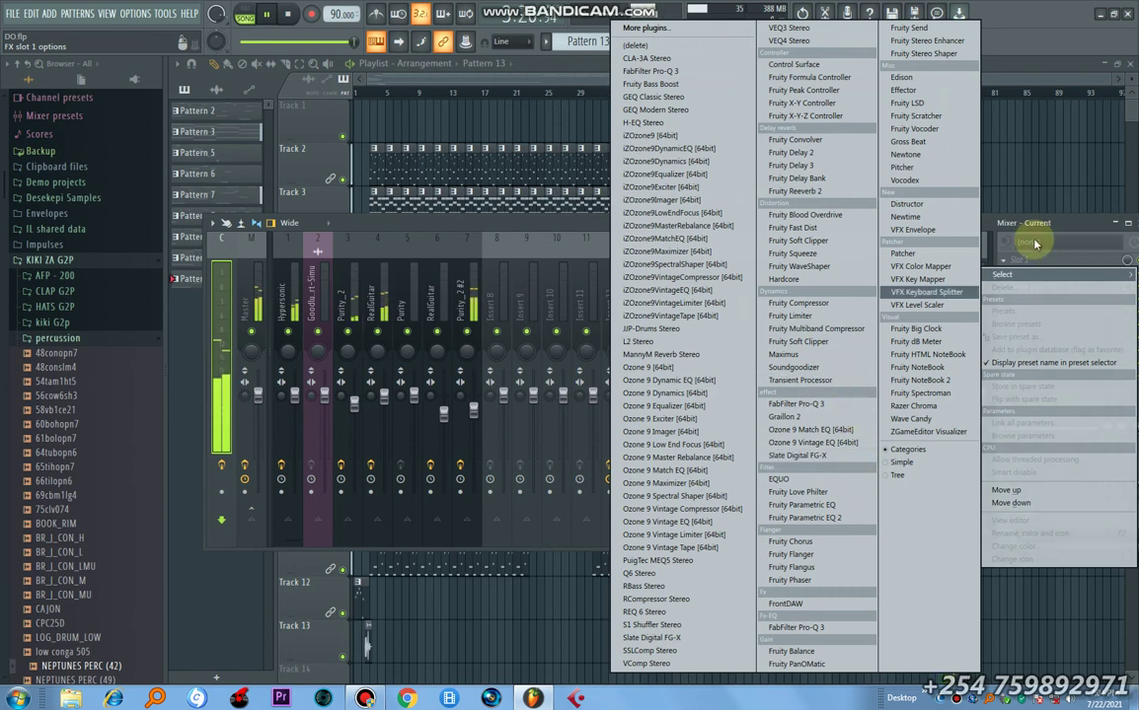
pyautogui.click(1073, 226)
pyautogui.moveTo(961, 234); pyautogui.dragTo(834, 223)
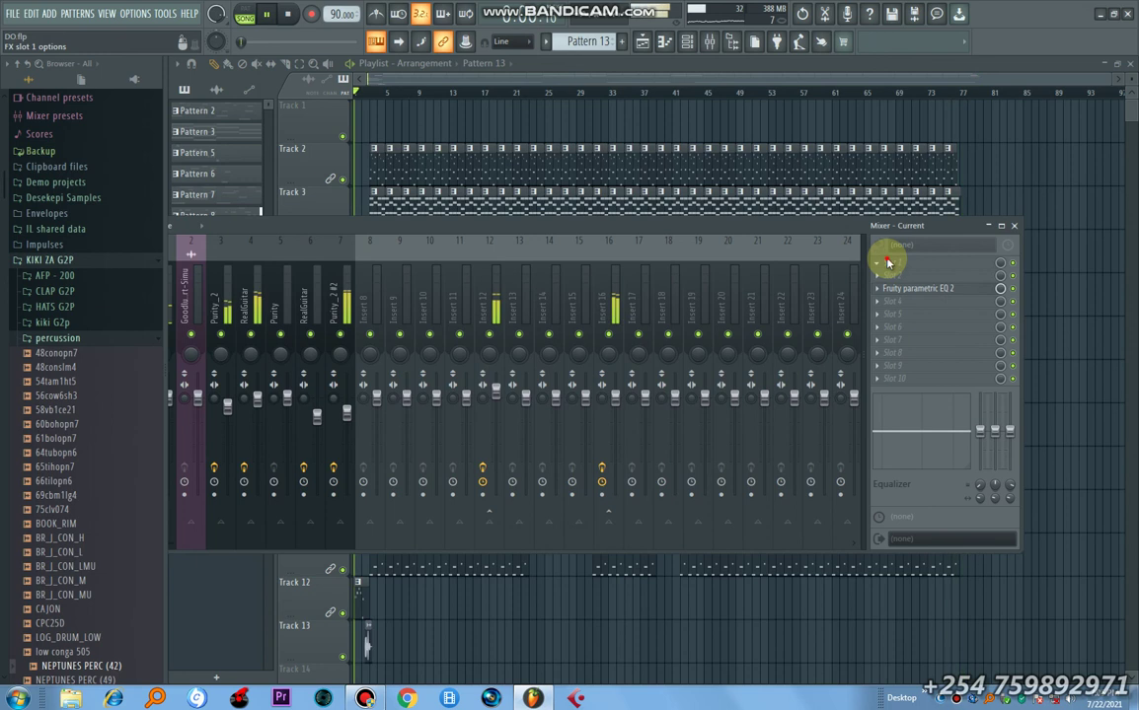
pyautogui.click(894, 263)
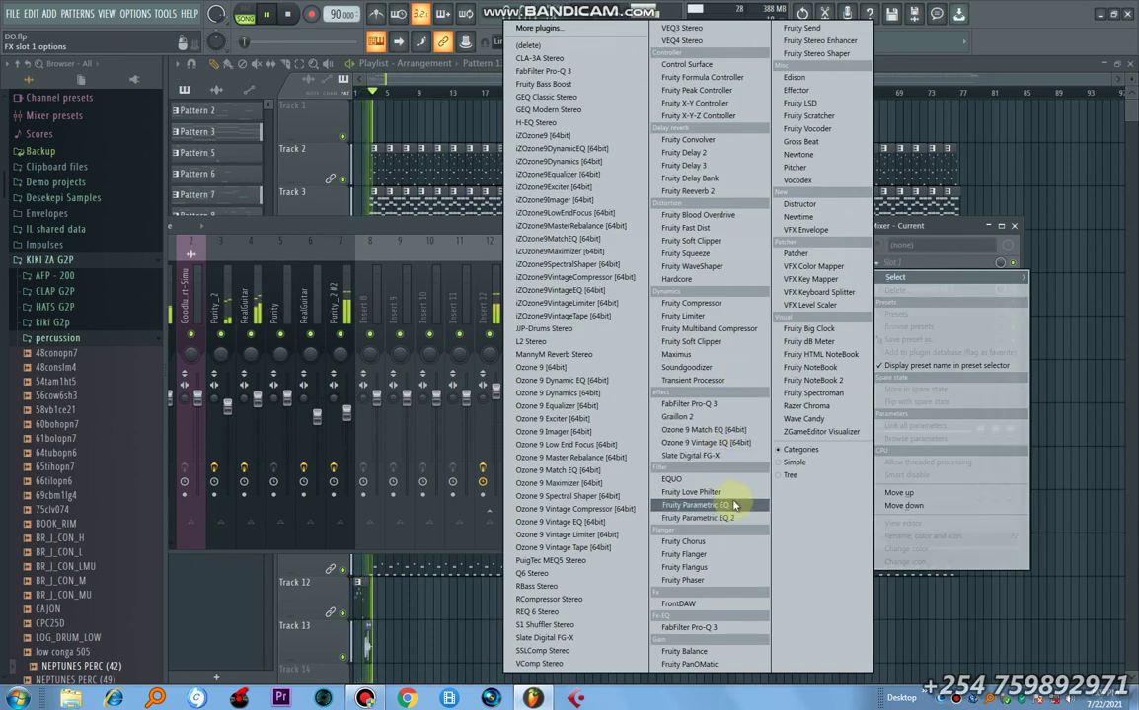
pyautogui.click(726, 334)
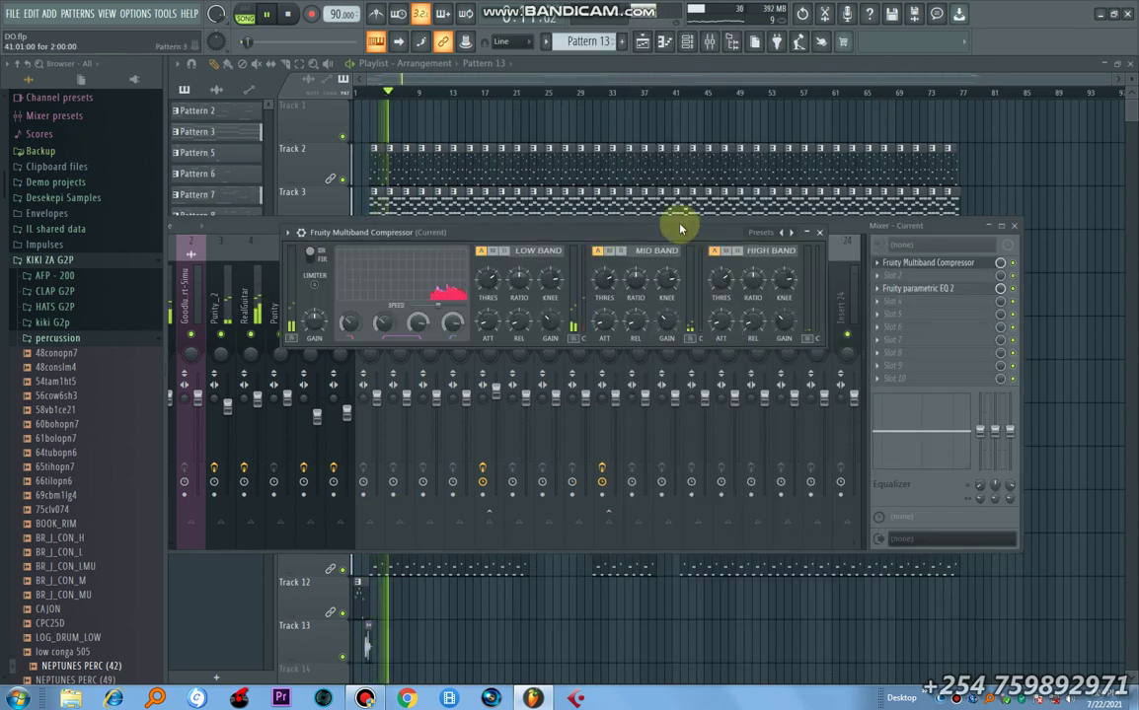
# - Audition the multiband compressor's 2 band comp 2, Bass boost and Bright presets, settle on Comp 1.9, and close its editor
pyautogui.moveTo(679, 228); pyautogui.dragTo(714, 293)
pyautogui.click(827, 296)
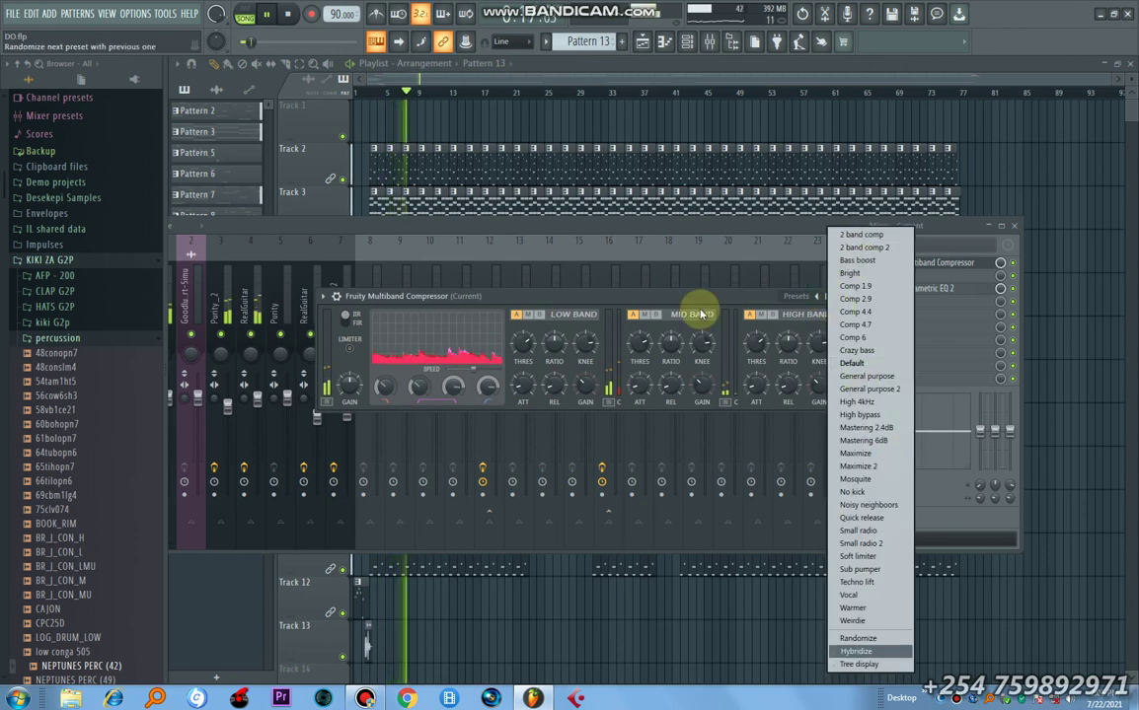
pyautogui.click(742, 300)
pyautogui.click(829, 298)
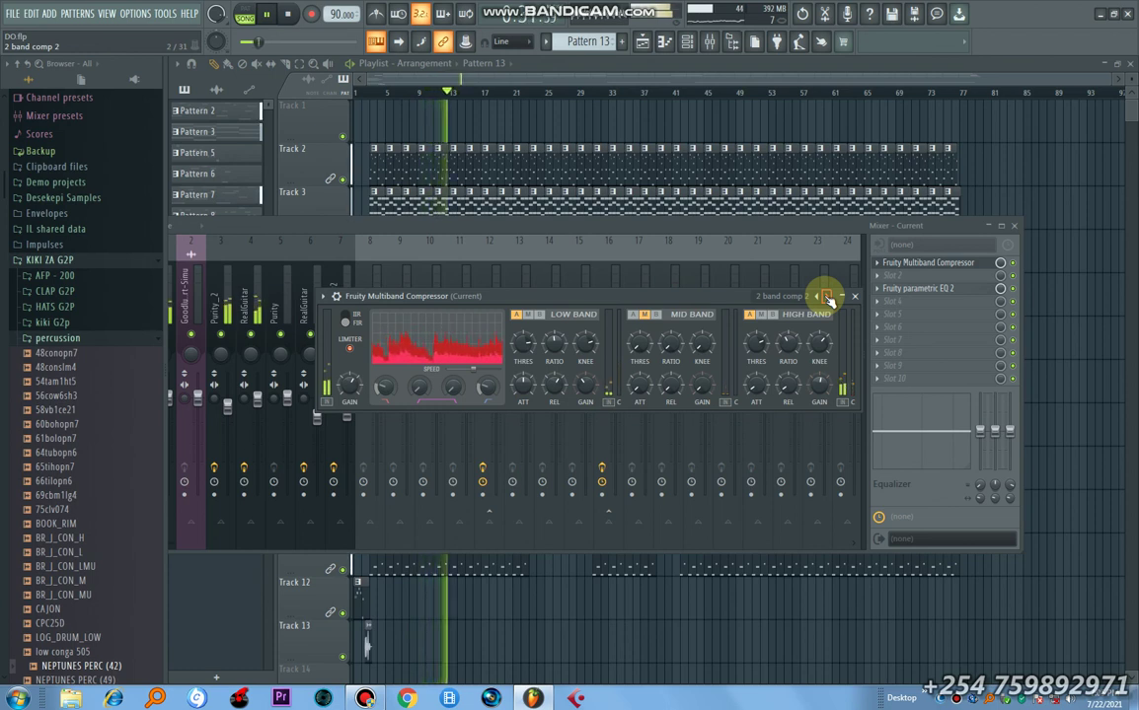
pyautogui.click(827, 297)
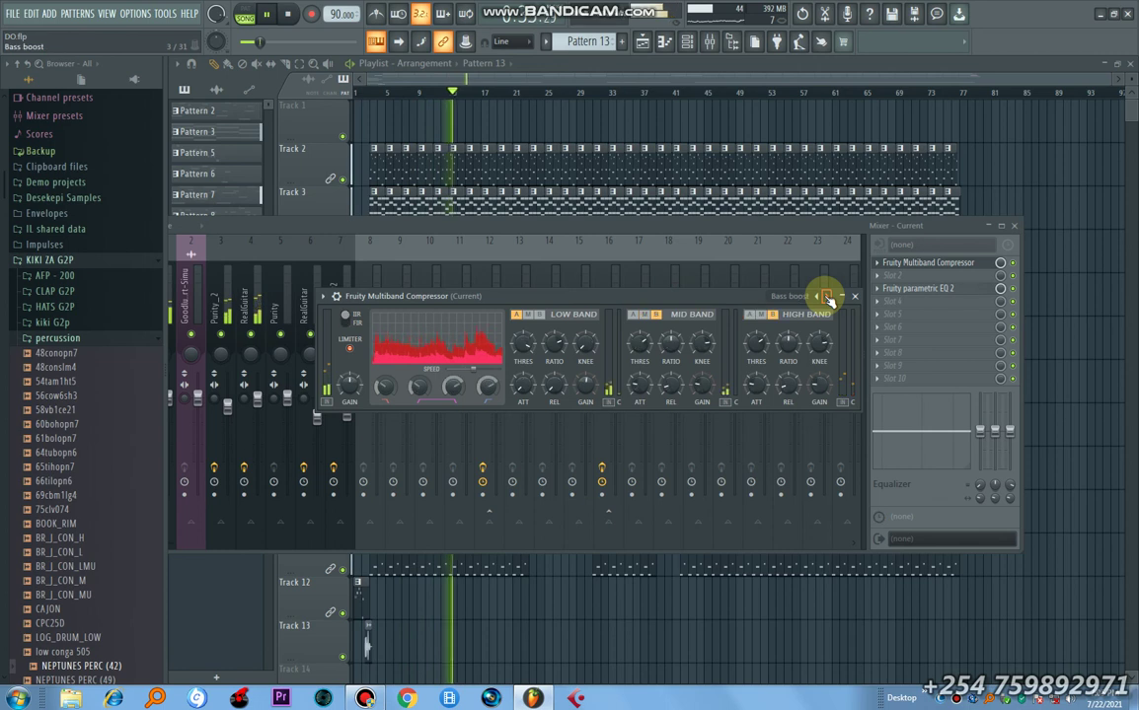
pyautogui.click(827, 297)
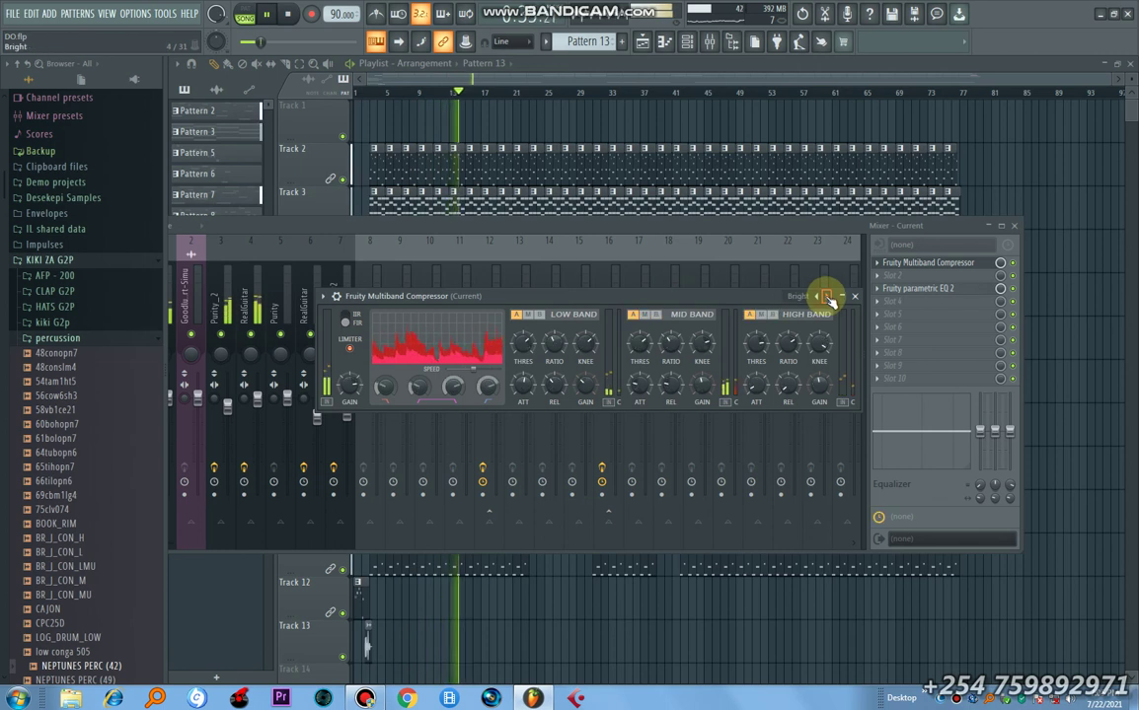
pyautogui.click(826, 296)
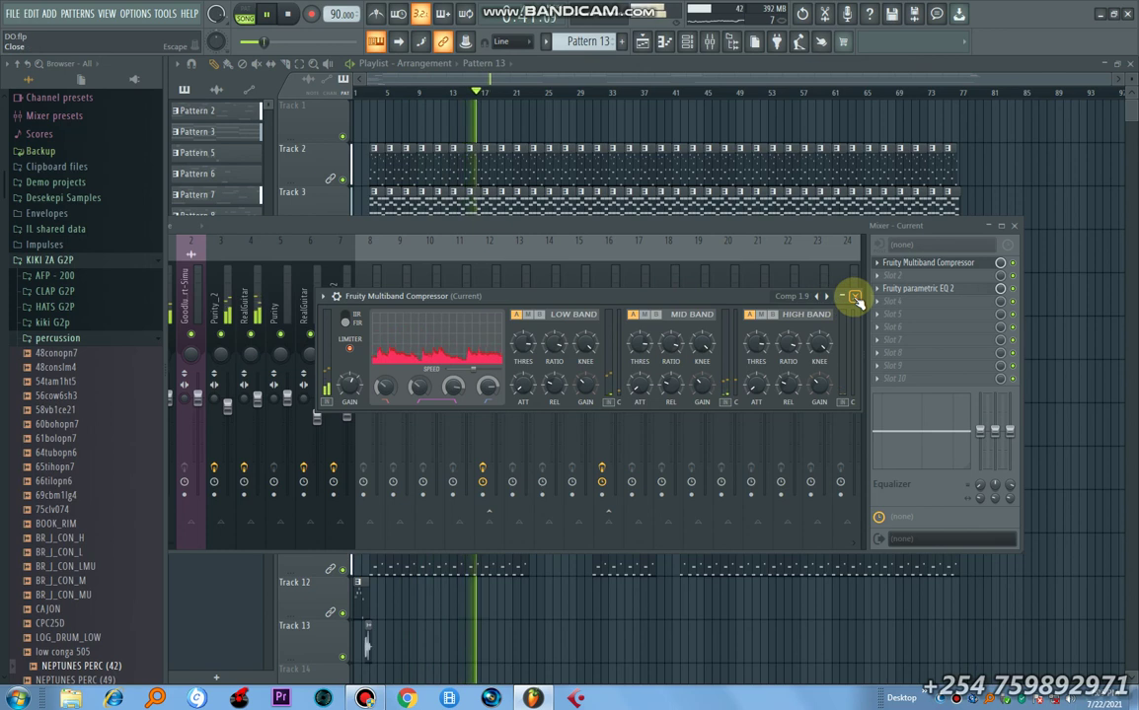
pyautogui.click(855, 298)
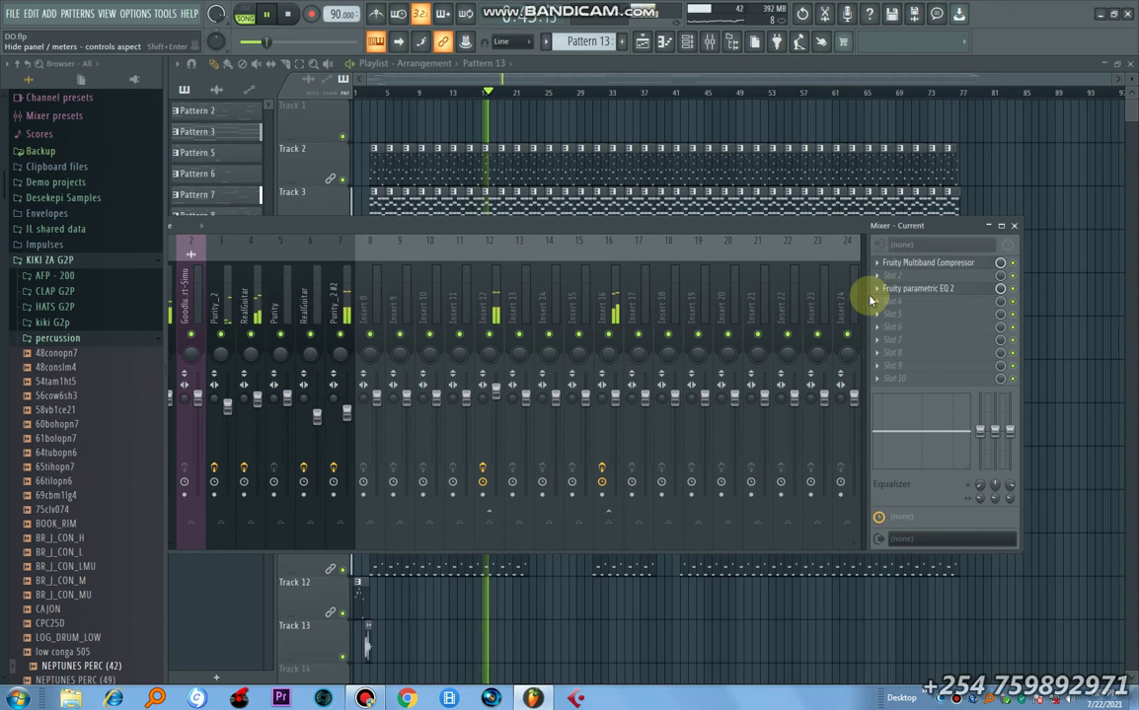
# - Load Fruity Stereo Enhancer into slot 5 of the Current mixer track and move its editor over the mixer
pyautogui.click(881, 313)
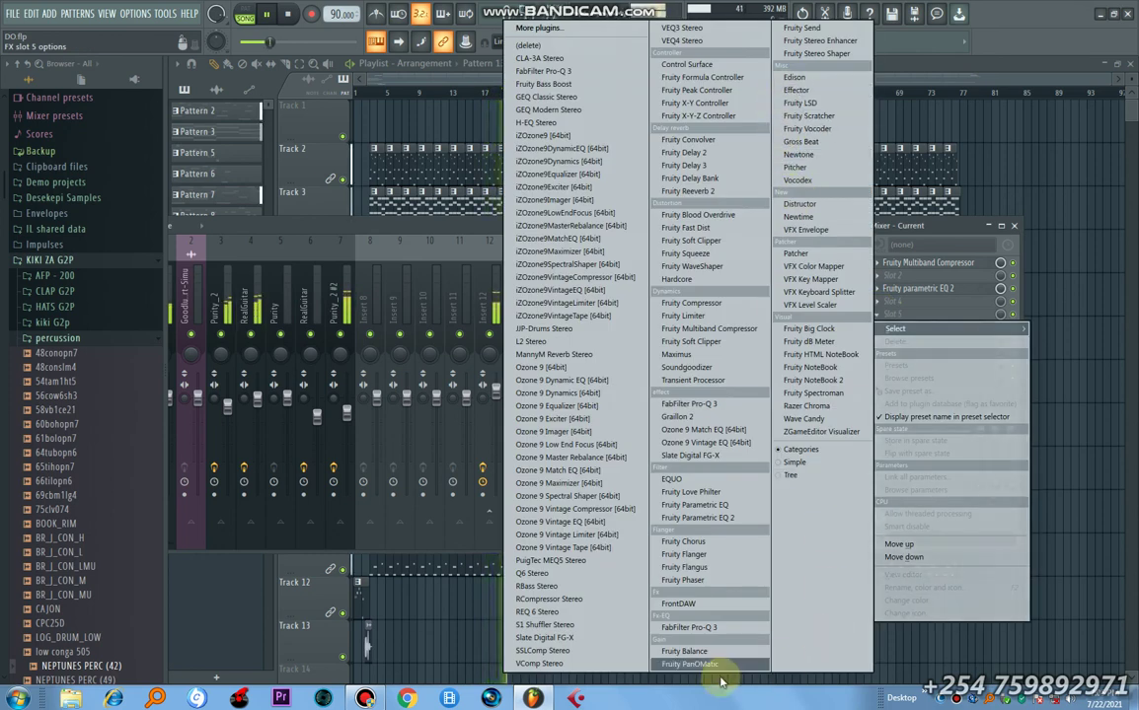
pyautogui.click(820, 46)
pyautogui.moveTo(358, 168); pyautogui.dragTo(663, 283)
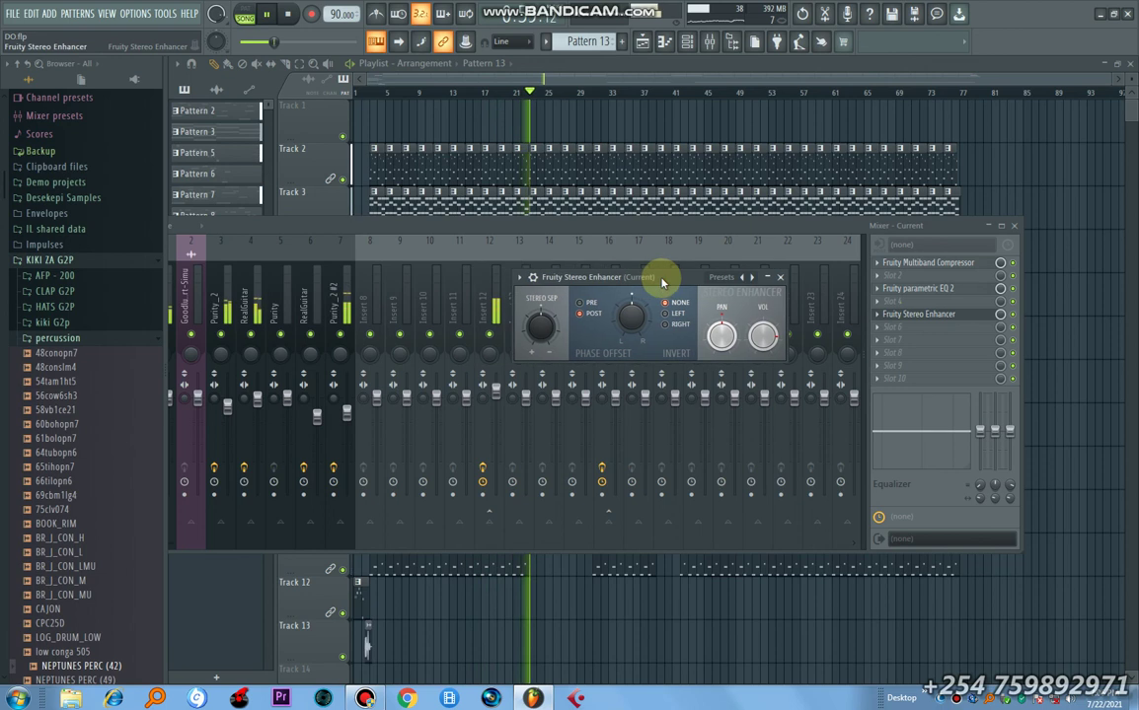
# - Try the stereo enhancer's For strings preset, switch to Subtle, close its editor, and lower slot 5's mix level
pyautogui.click(755, 280)
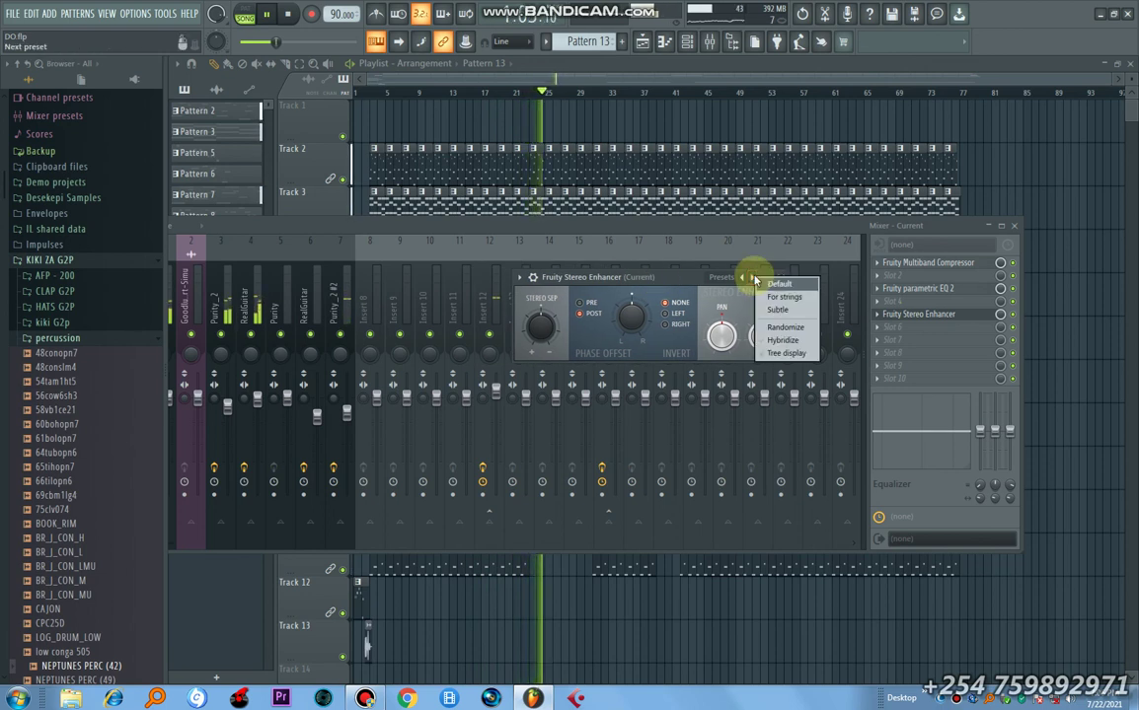
pyautogui.click(775, 296)
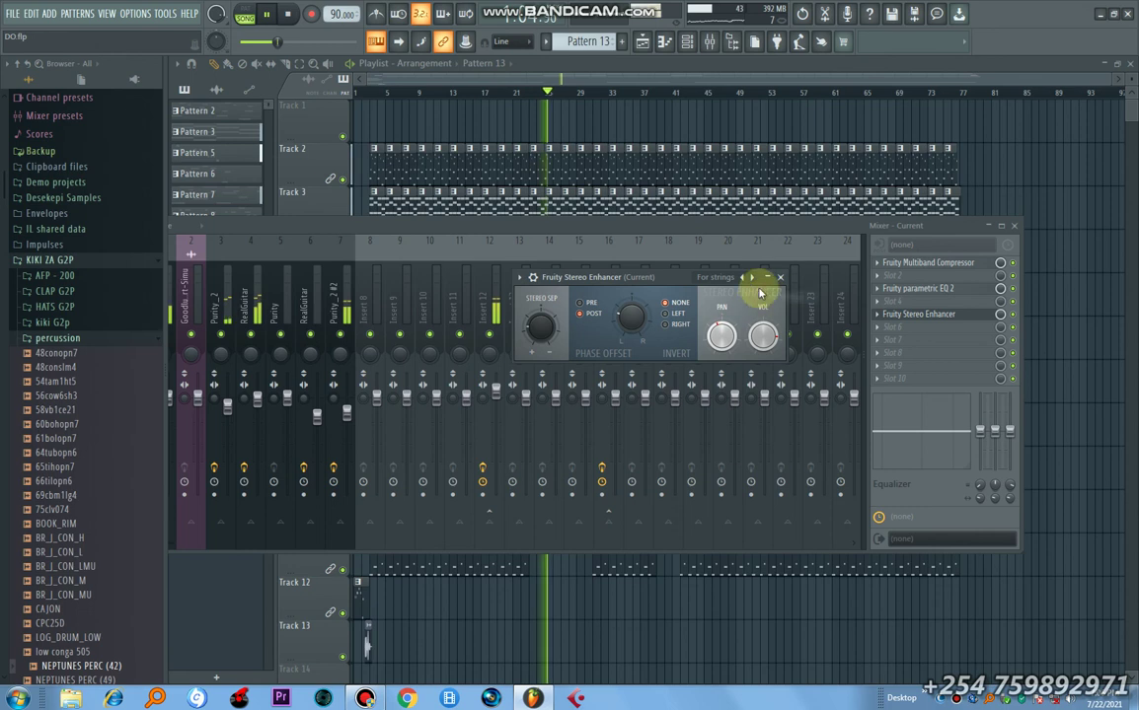
pyautogui.click(753, 279)
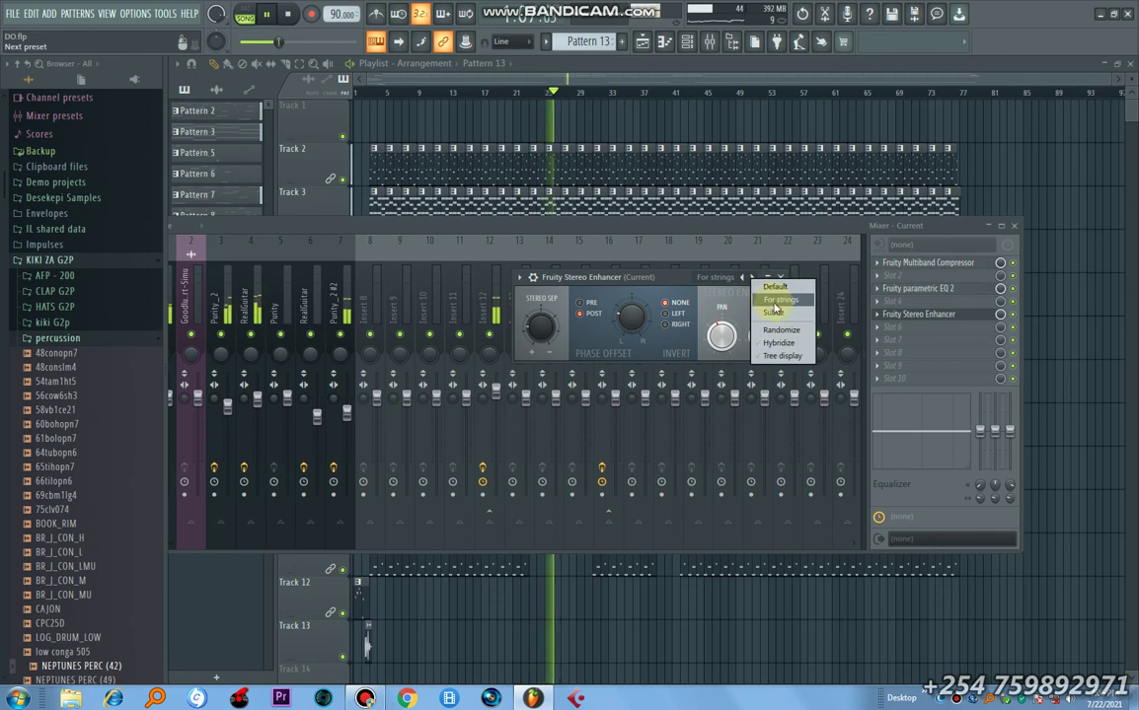
pyautogui.click(770, 301)
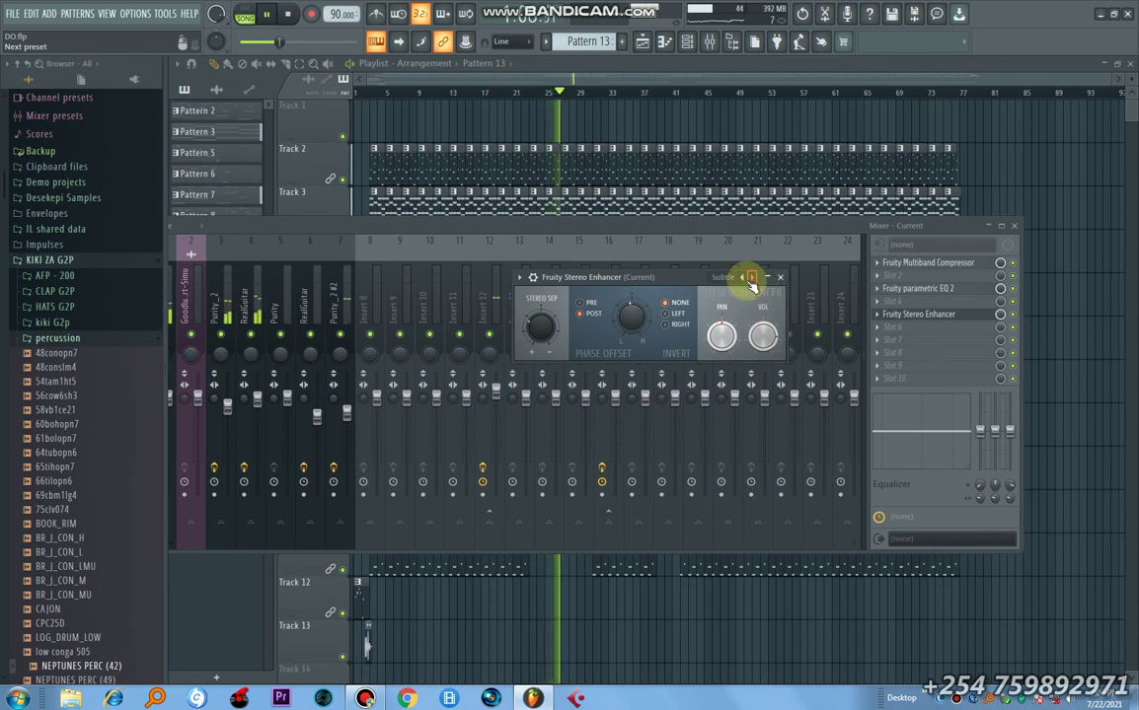
pyautogui.click(991, 314)
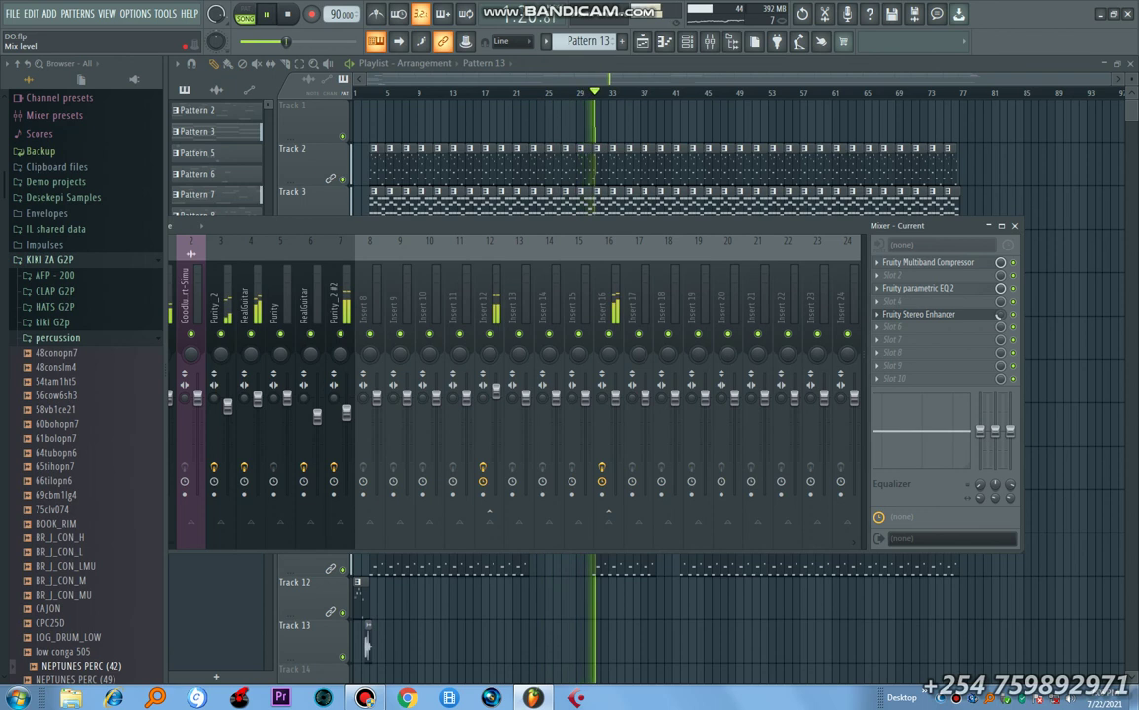
pyautogui.click(998, 314)
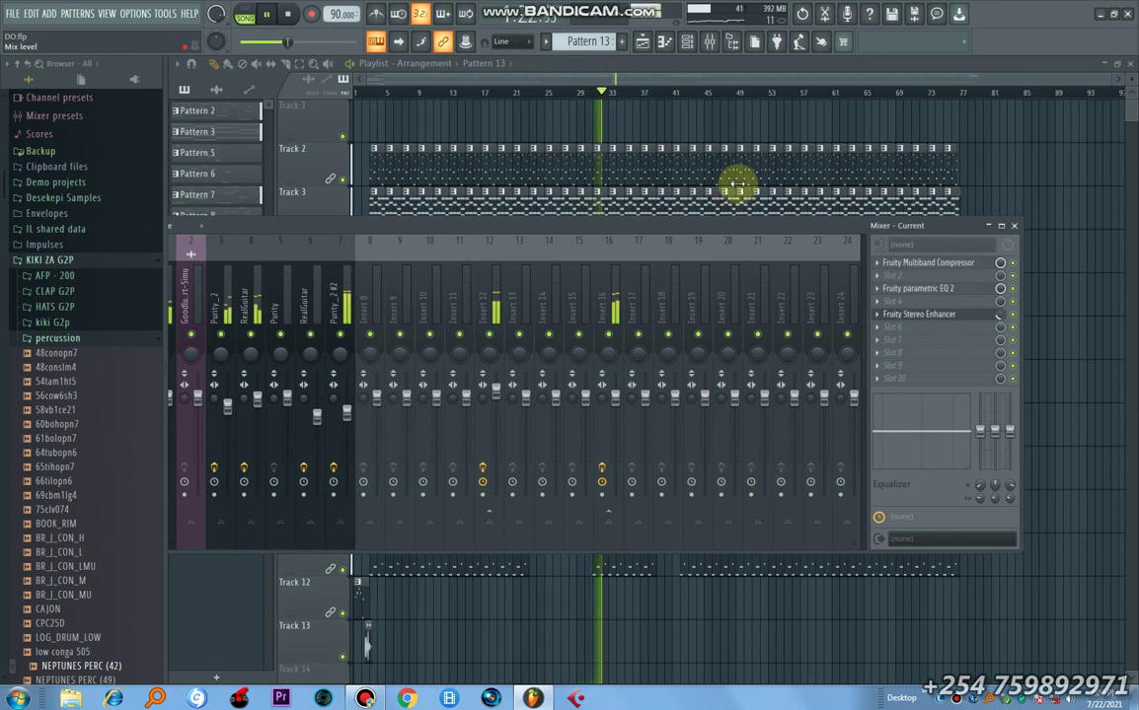
# - Move the mixer window higher over the playlist and save the project DO.flp
pyautogui.moveTo(613, 229); pyautogui.dragTo(718, 146)
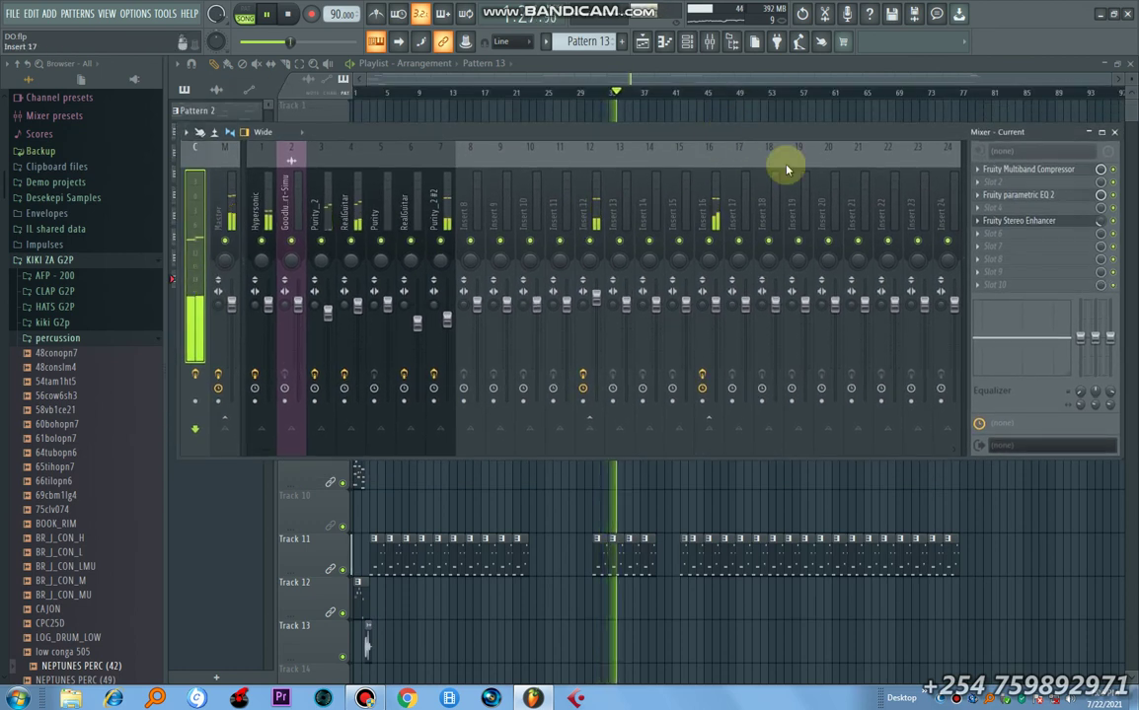
pyautogui.click(12, 14)
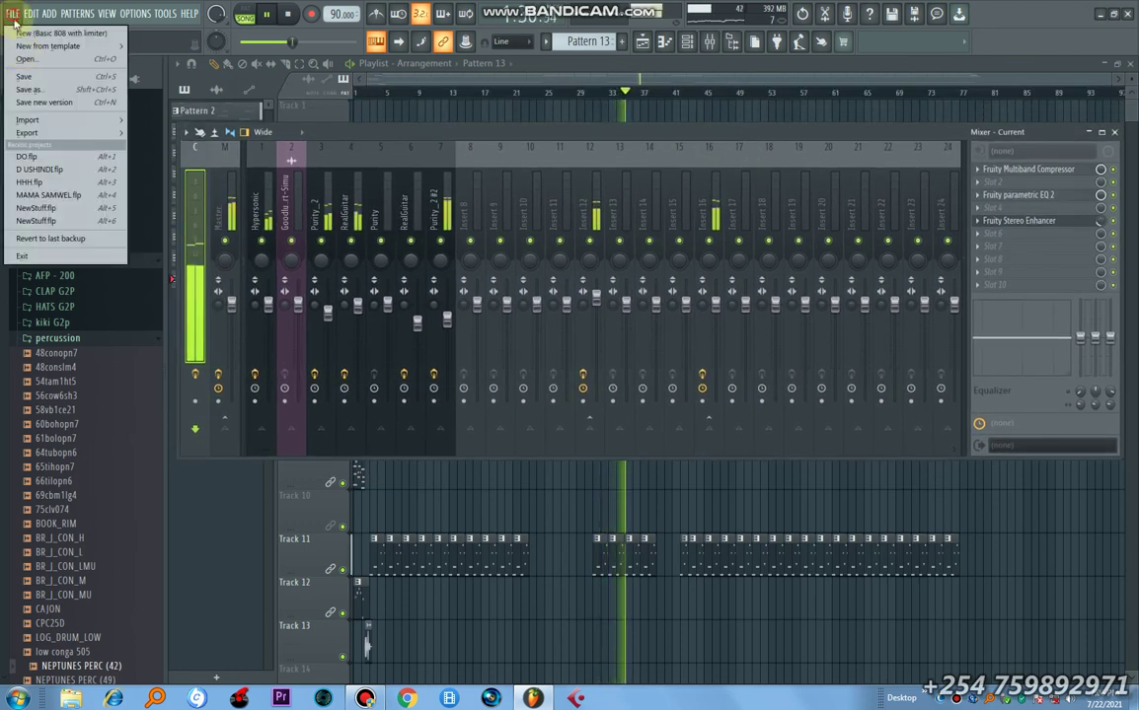
pyautogui.click(25, 76)
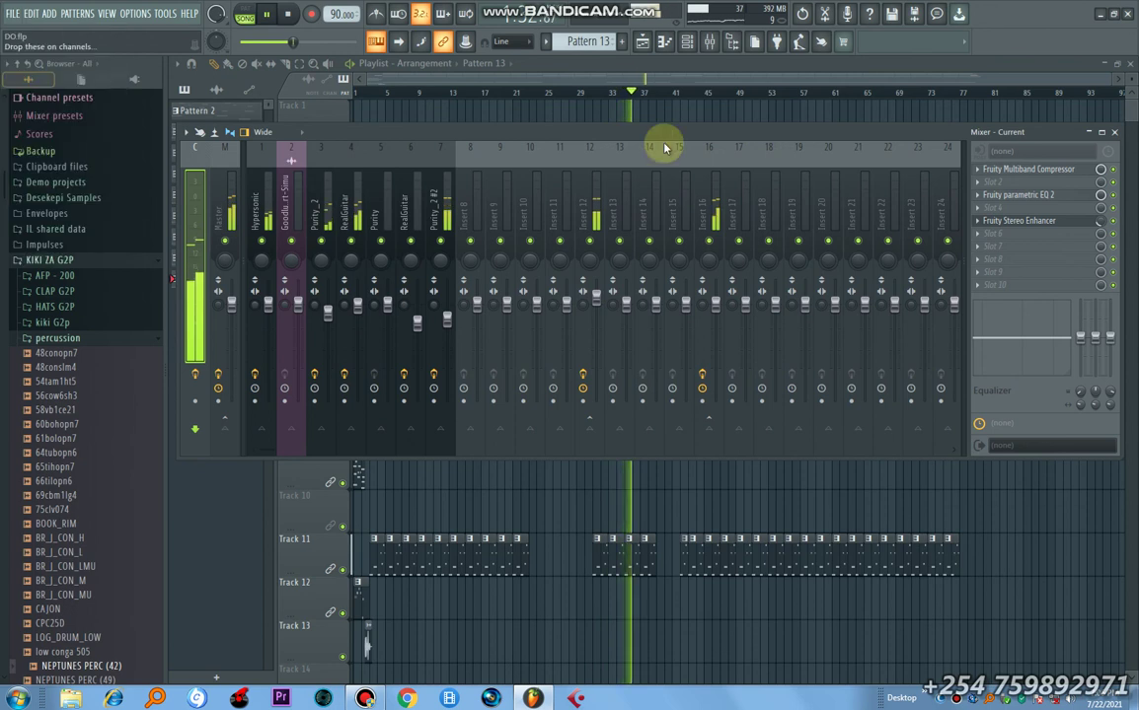
# - Inspect the effect chains and routing of Insert 16, mixer track 7 and the Current track
pyautogui.moveTo(612, 139); pyautogui.dragTo(636, 166)
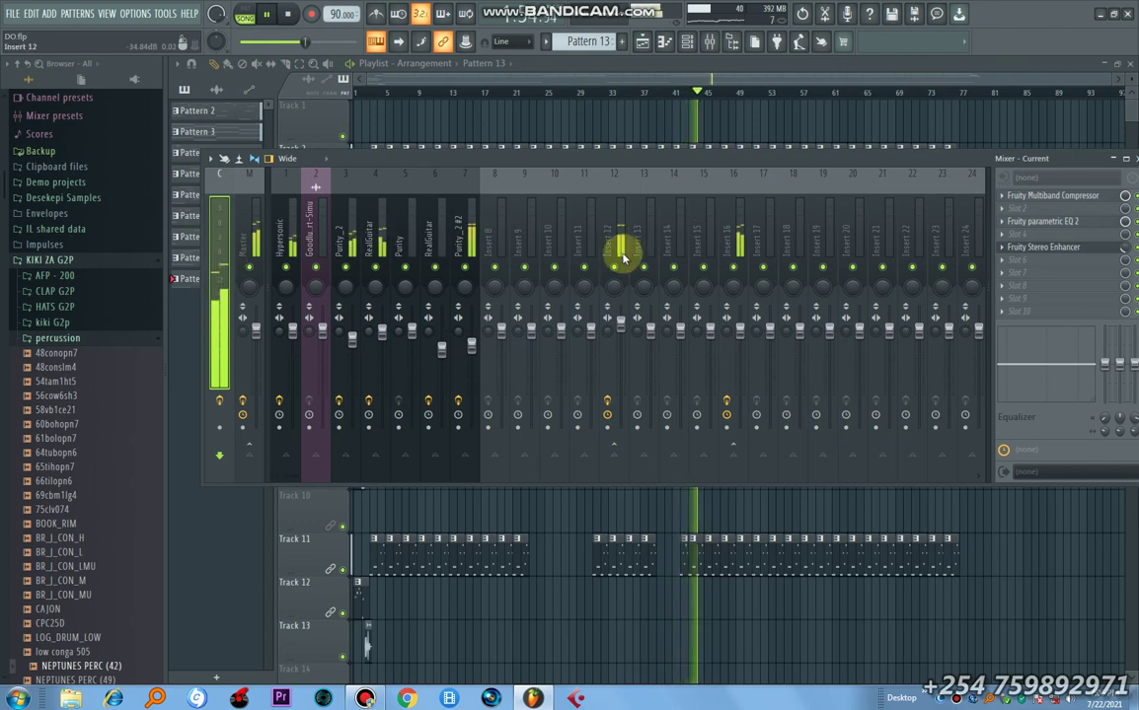
pyautogui.click(739, 249)
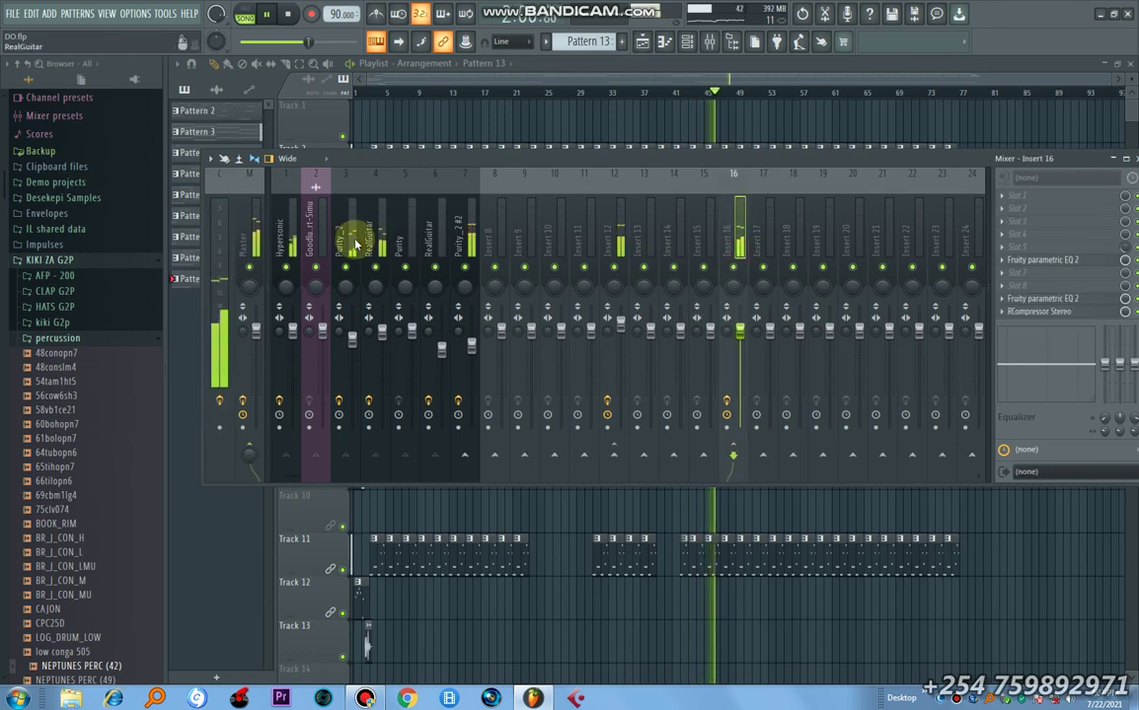
pyautogui.click(473, 239)
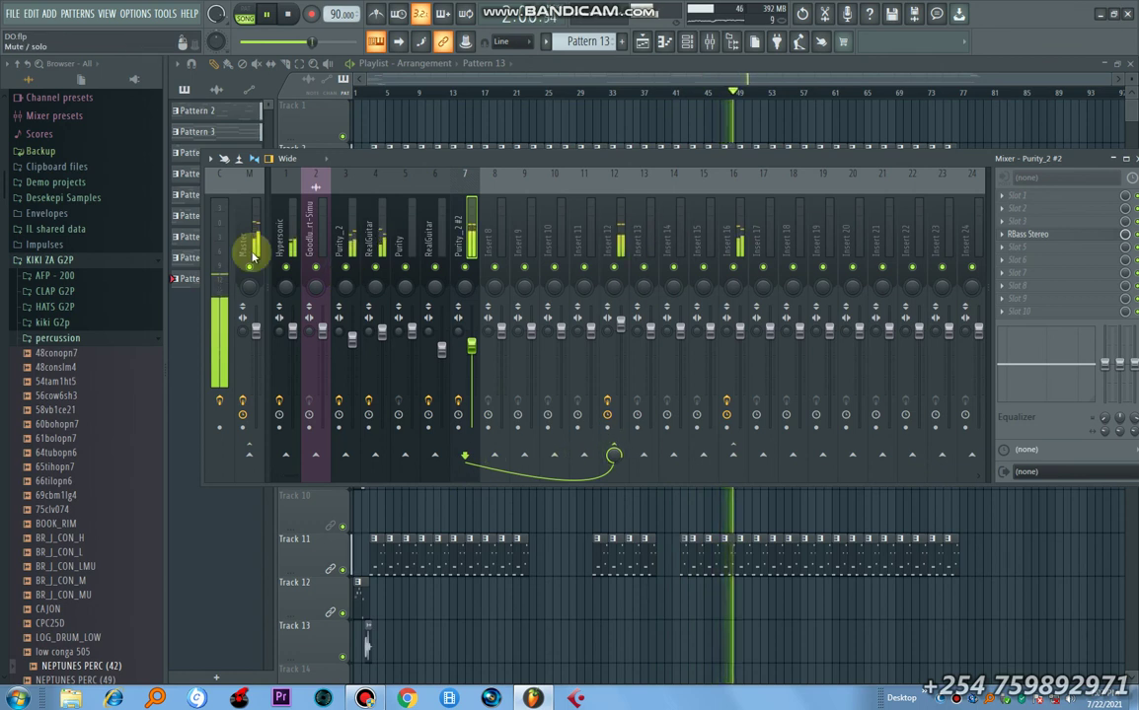
pyautogui.click(219, 245)
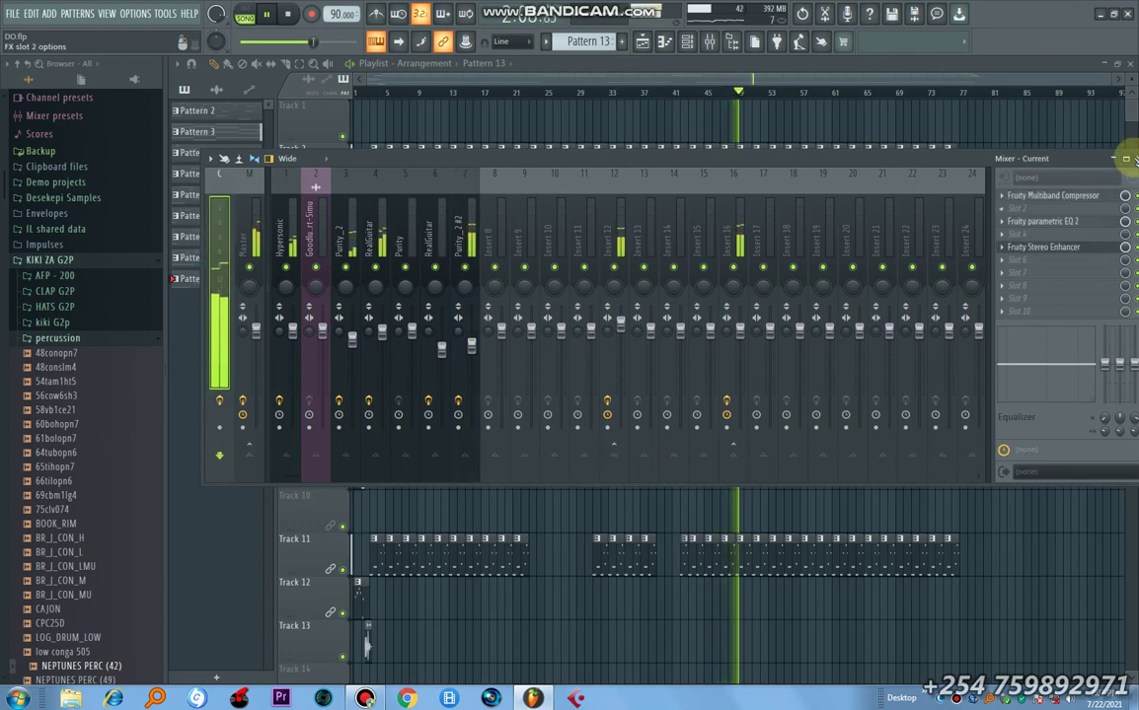
pyautogui.moveTo(757, 186); pyautogui.dragTo(754, 195)
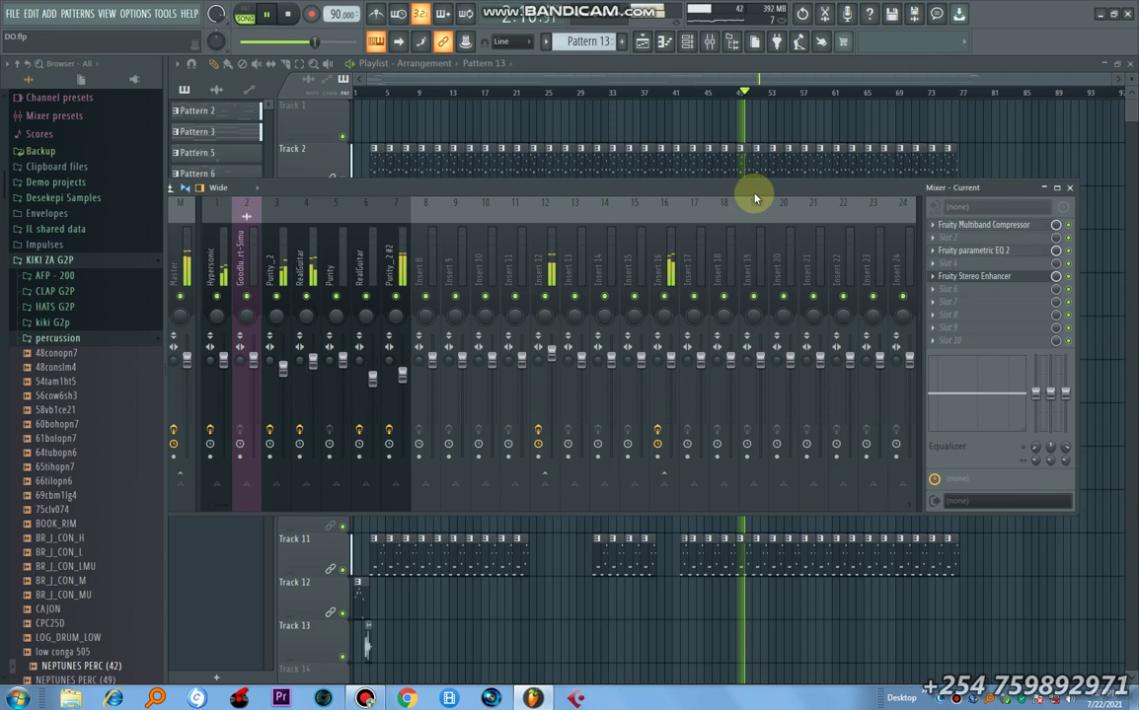
# - Close the mixer and the stereo enhancer editor, then save the project DO.flp
pyautogui.click(1070, 187)
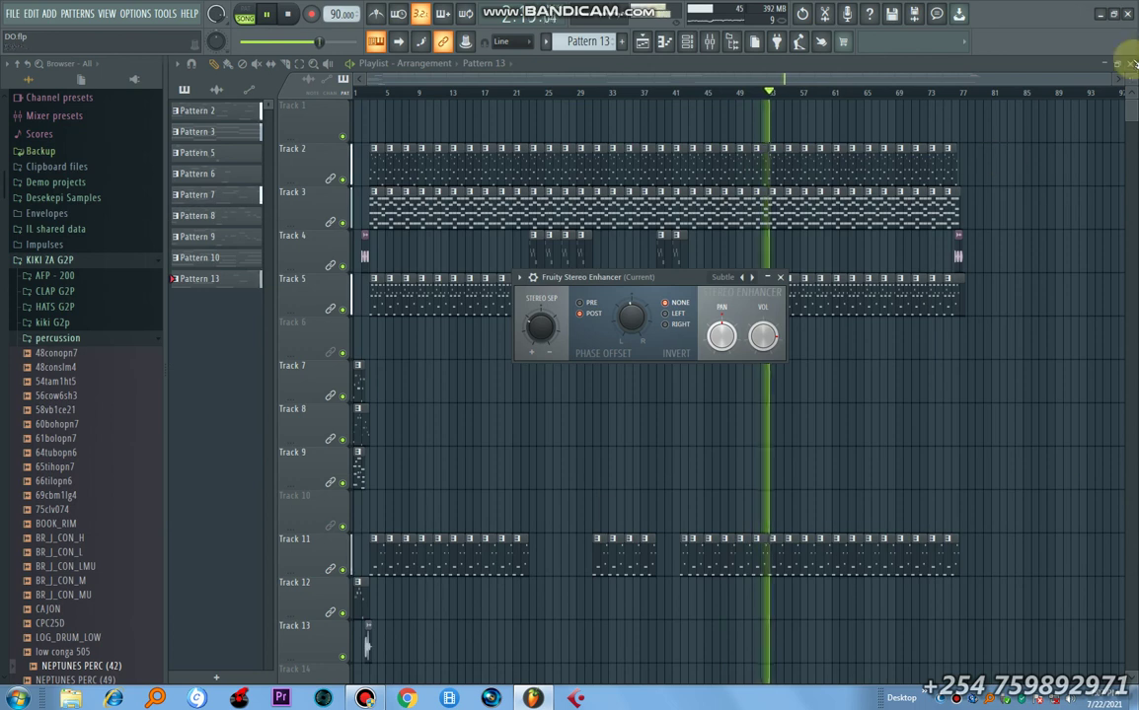
pyautogui.click(1015, 69)
pyautogui.scroll(-2, 1014, 69)
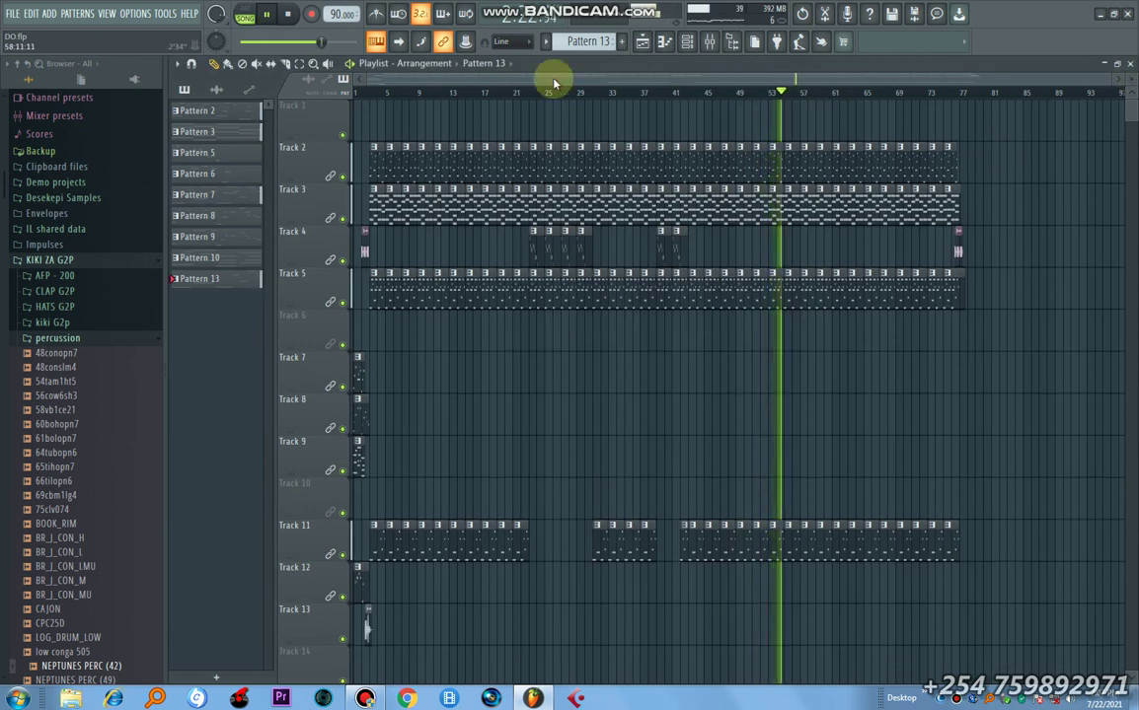
pyautogui.click(12, 13)
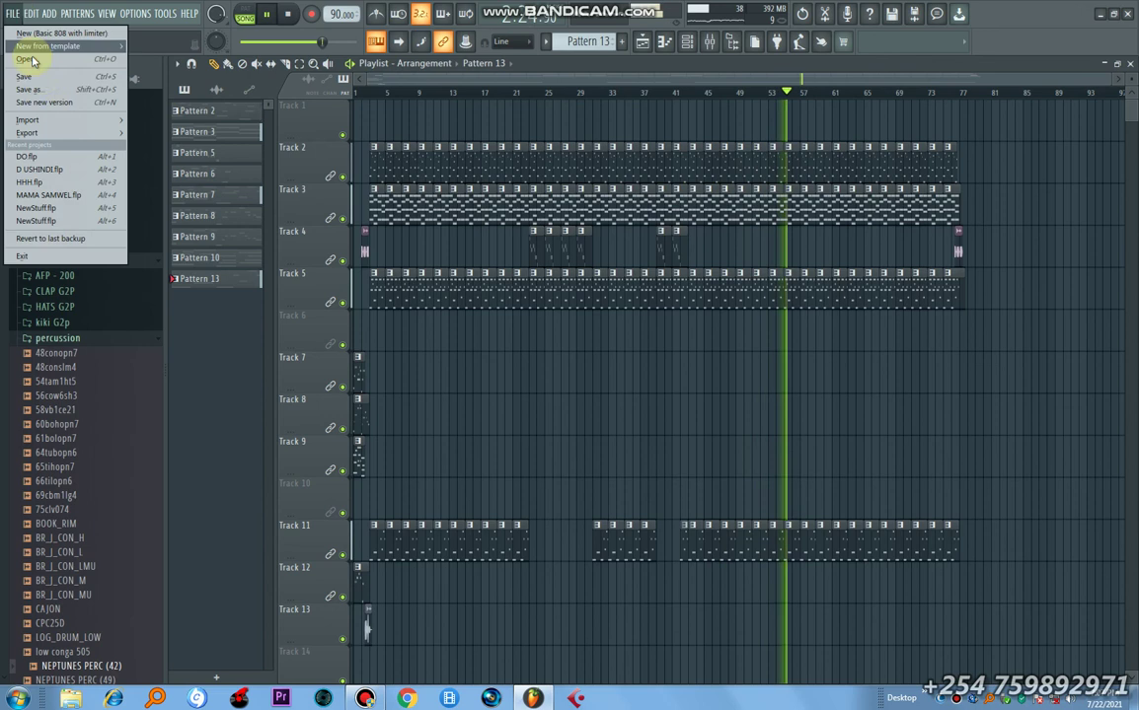
pyautogui.click(43, 78)
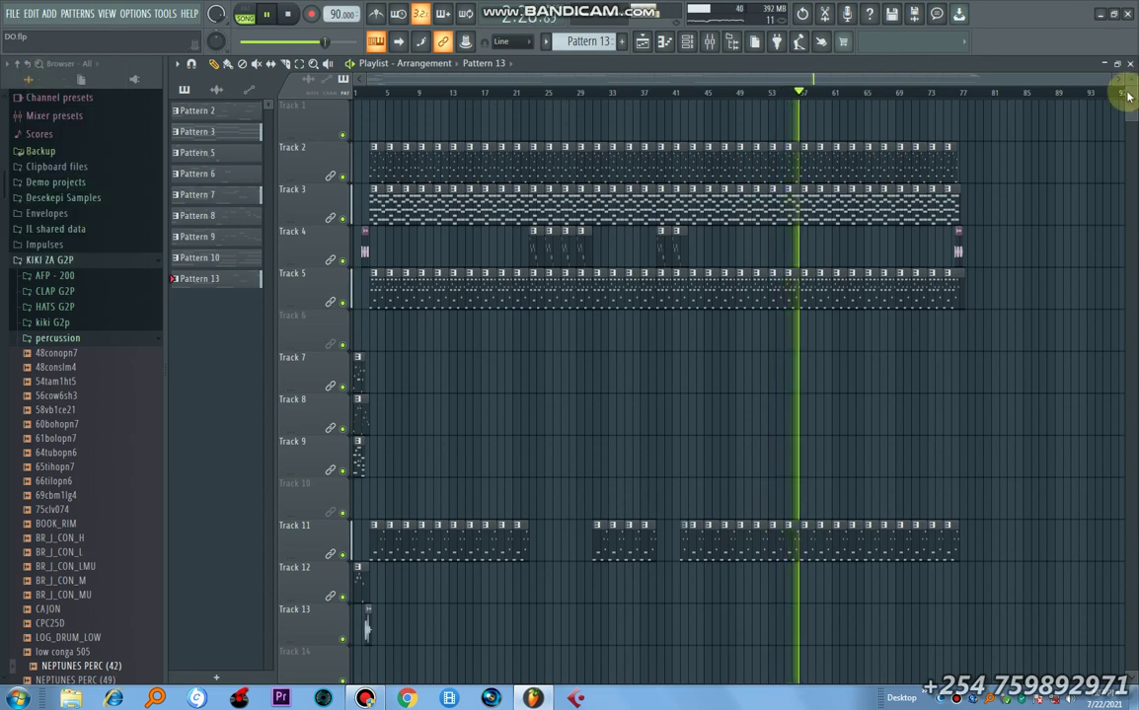
# - Open a Pattern 7 clip from Track 5 in the piano roll and examine its AGML2 notes
pyautogui.moveTo(1130, 69); pyautogui.dragTo(816, 271)
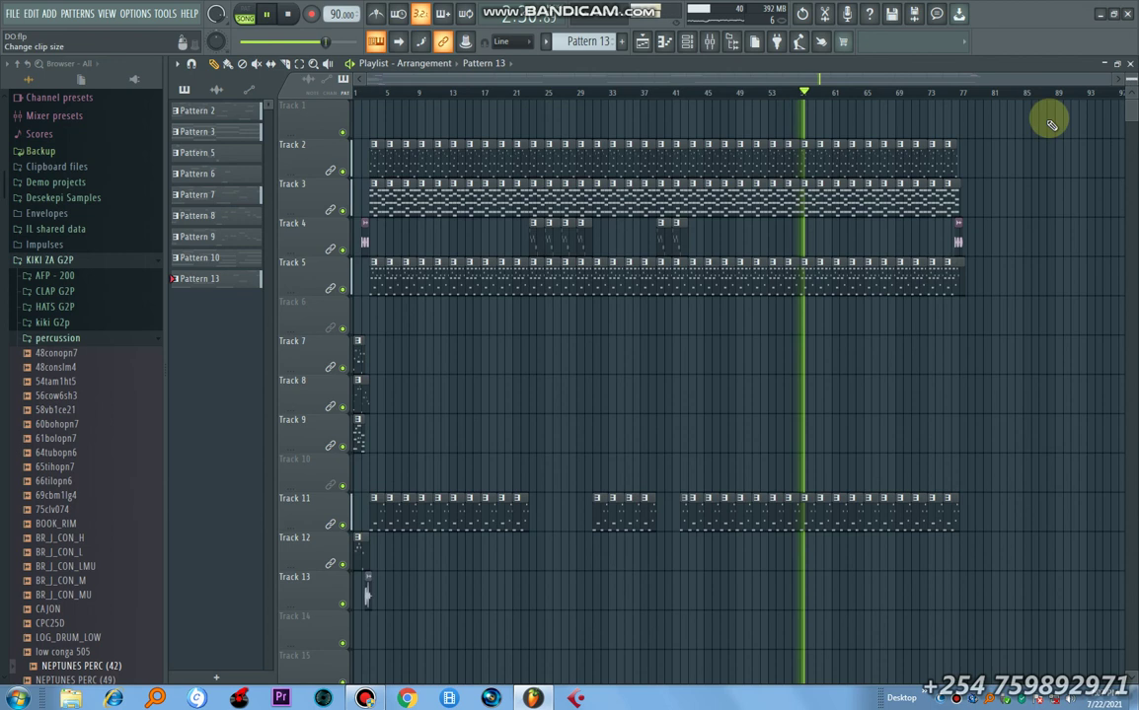
pyautogui.doubleClick(815, 283)
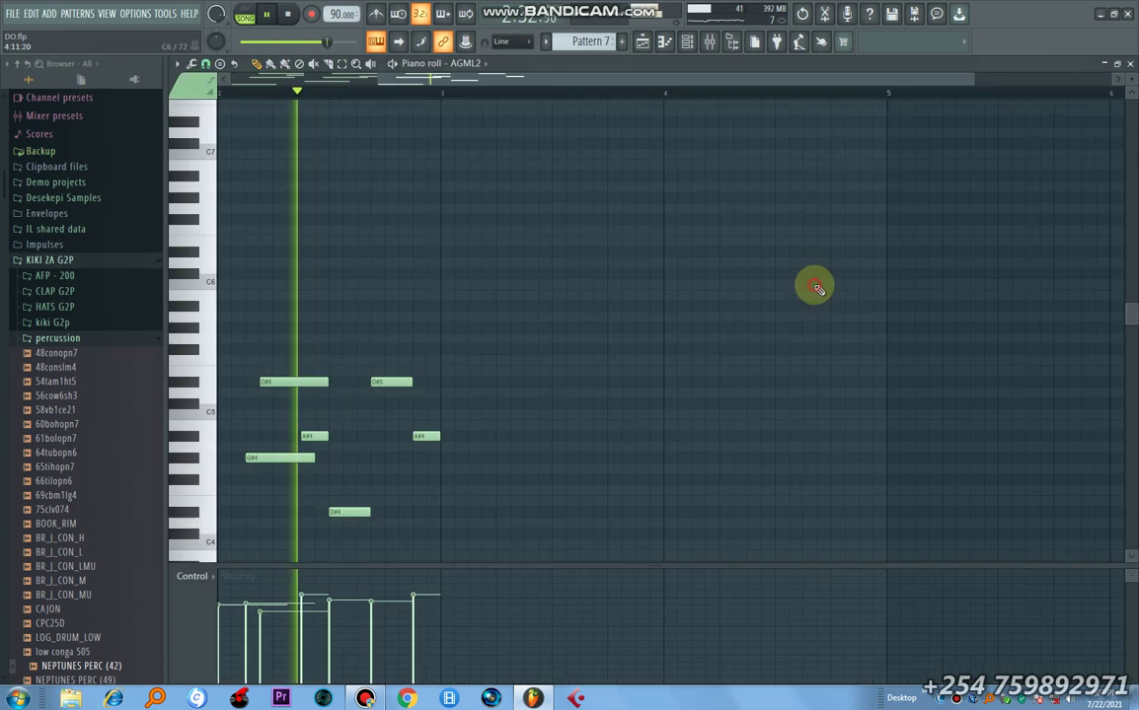
pyautogui.scroll(-4, 801, 234)
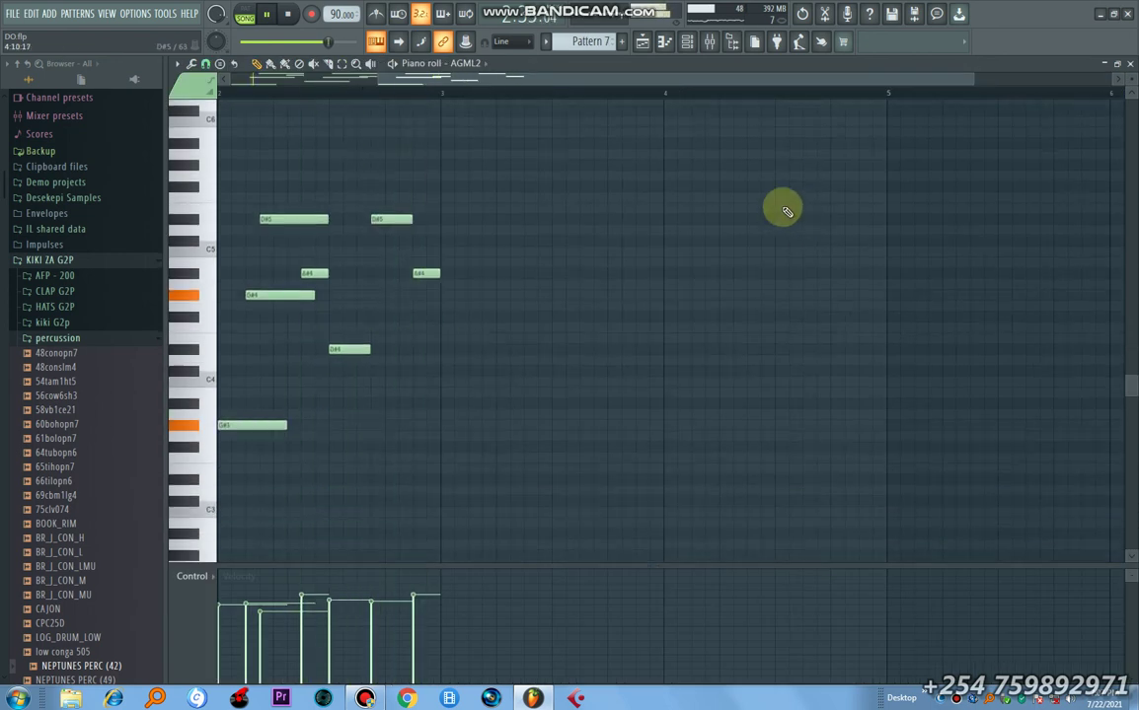
pyautogui.scroll(-1, 691, 113)
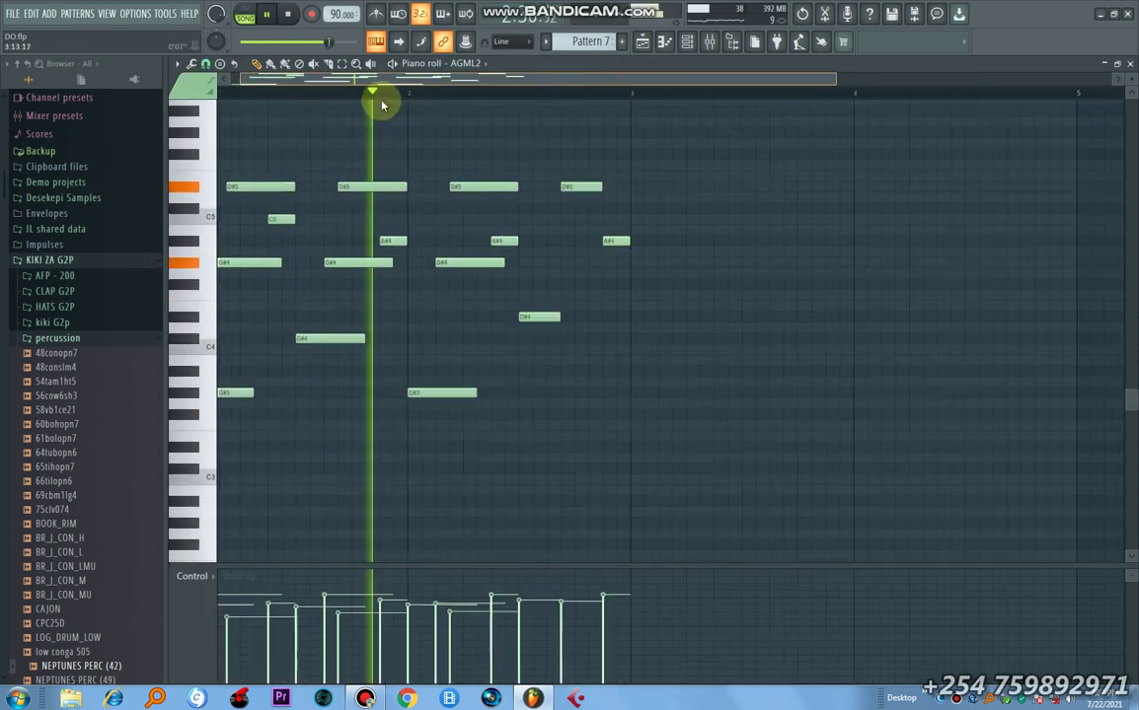
# - Return to the playlist, bring up the mixer to review the track levels, and close it again
pyautogui.click(640, 43)
pyautogui.click(709, 41)
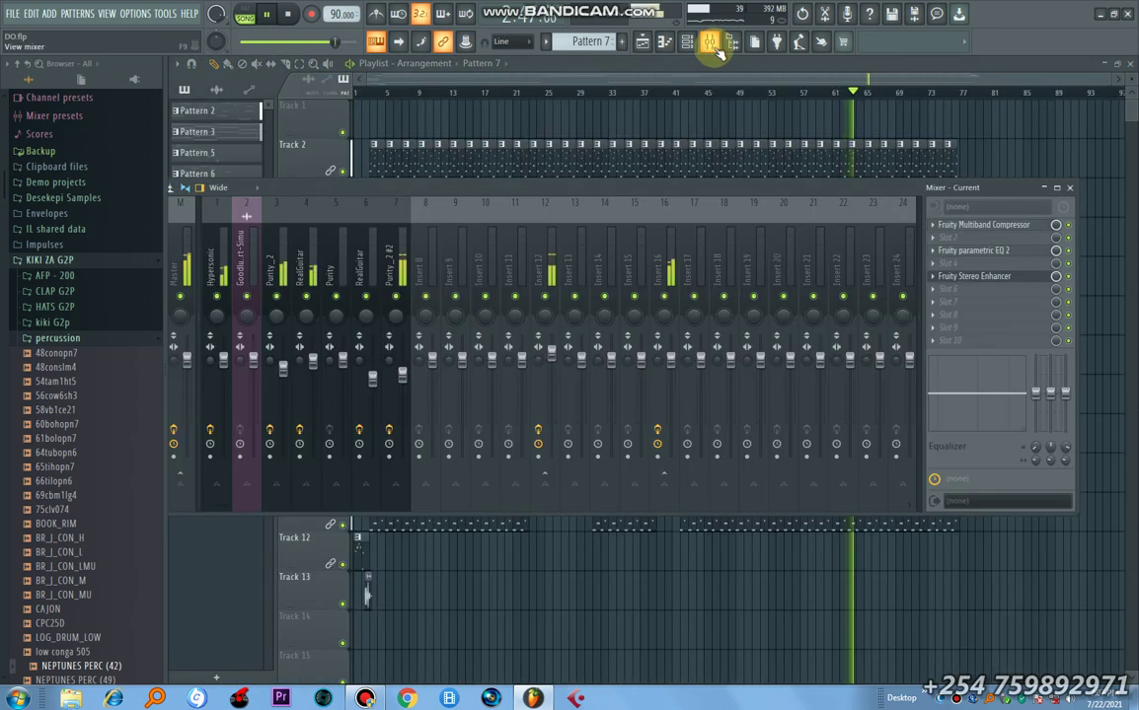
pyautogui.moveTo(565, 198); pyautogui.dragTo(484, 221)
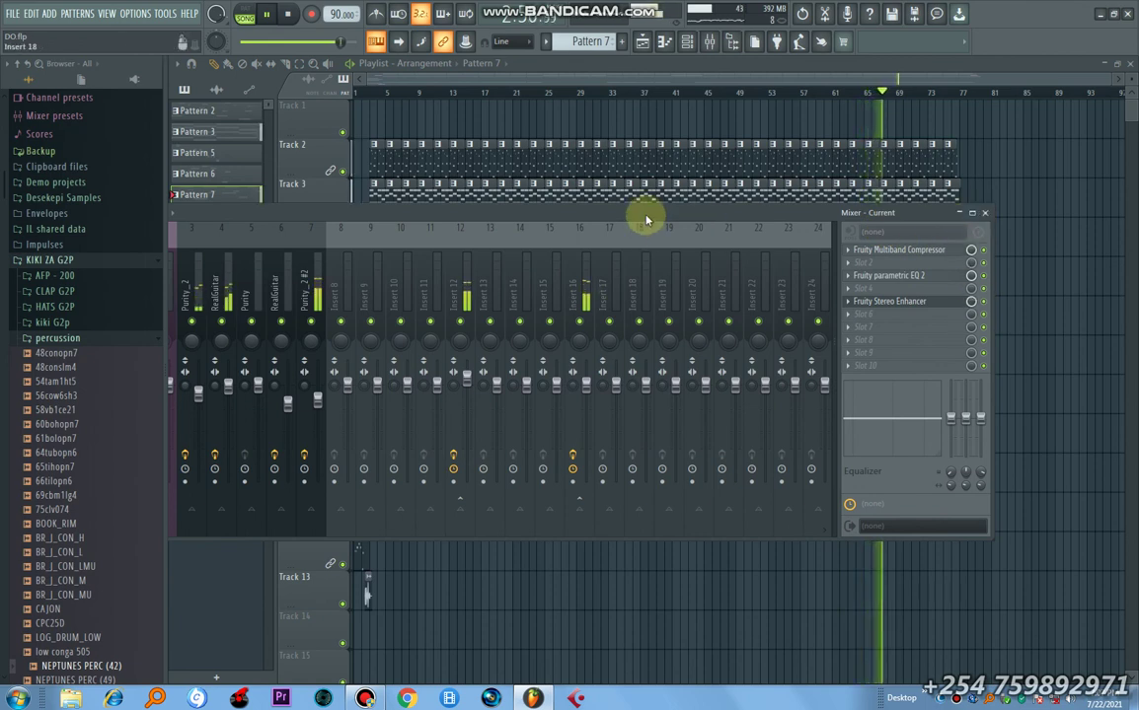
pyautogui.click(986, 214)
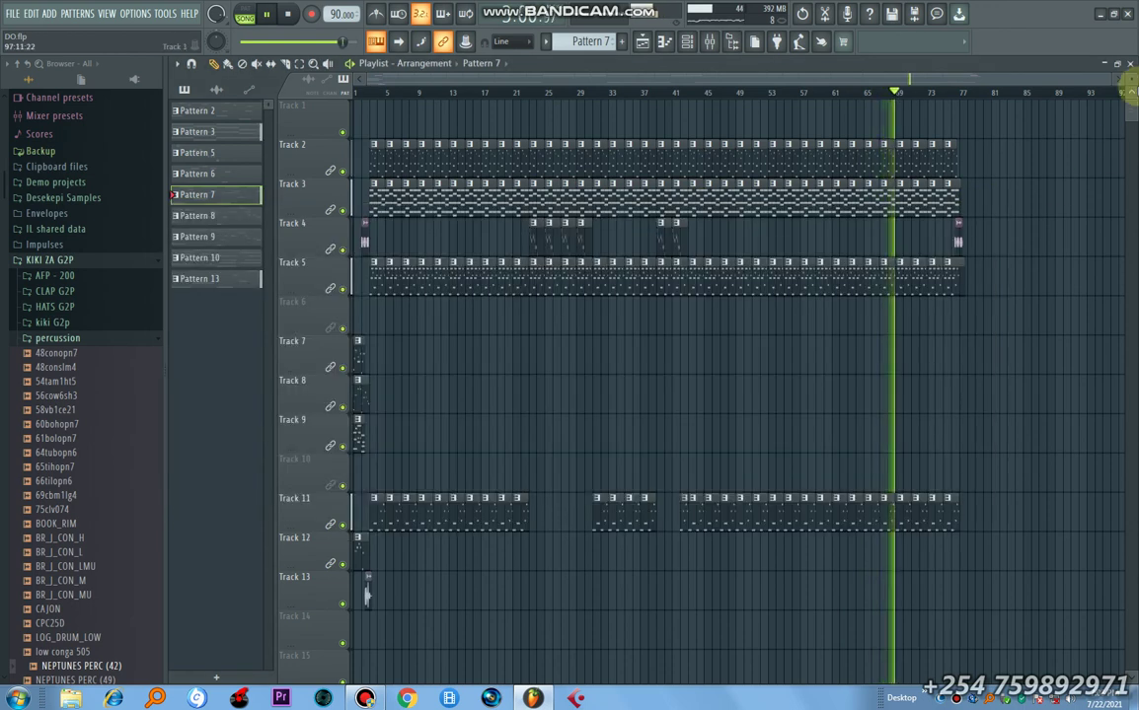
# - Lengthen the audio clip at the end of Track 4 and pause playback at the end of the song
pyautogui.scroll(3, 1016, 74)
pyautogui.scroll(-2, 1014, 74)
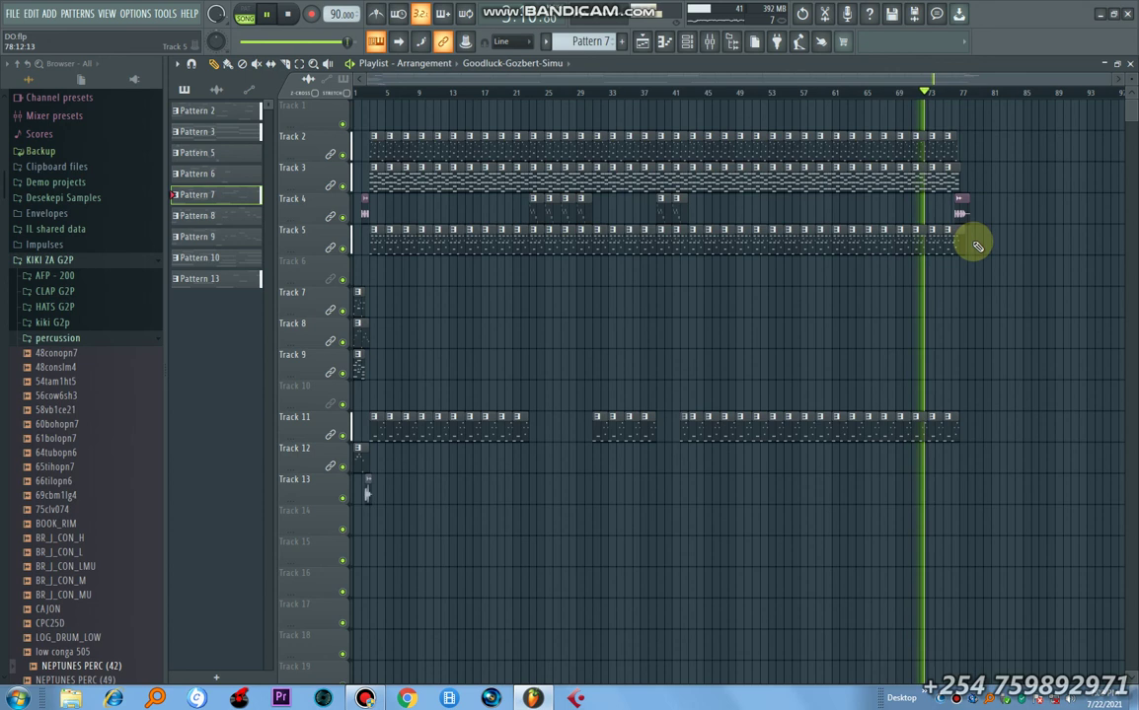
pyautogui.scroll(-1, 834, 166)
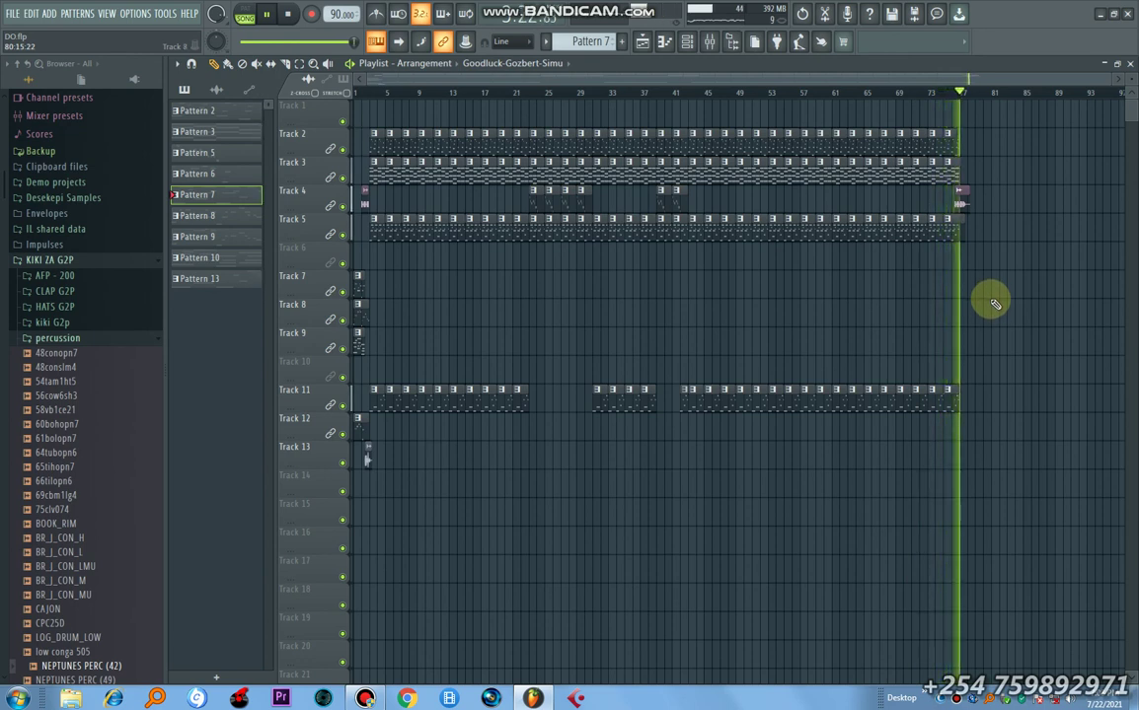
pyautogui.click(270, 15)
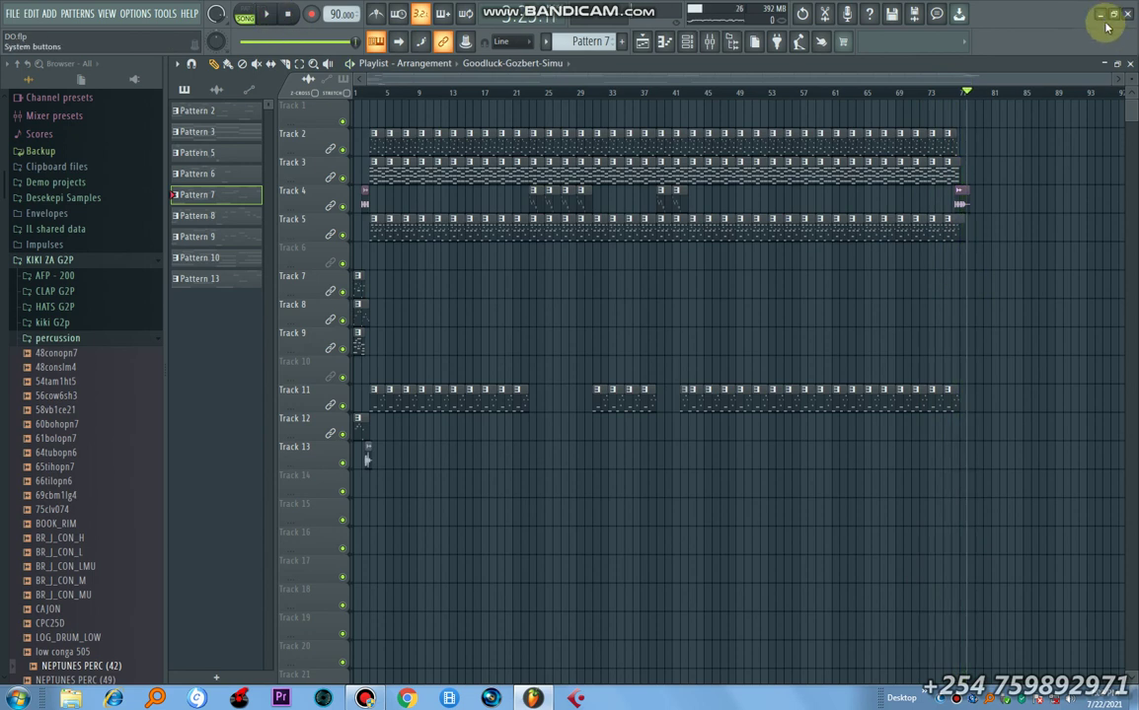